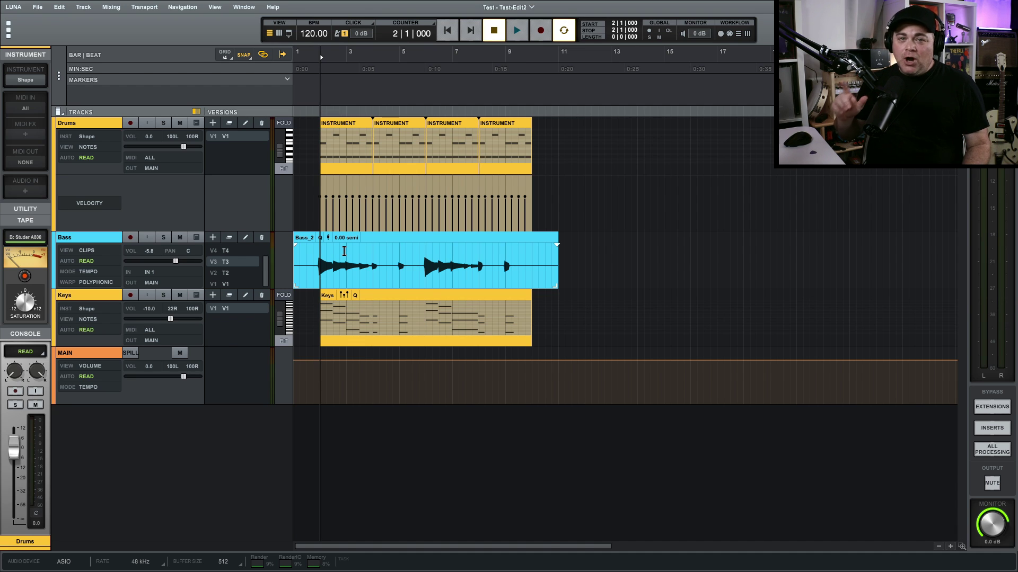
# Make V1 the active Bass version so the Bass_1 clip replaces Bass_2.
pyautogui.click(226, 284)
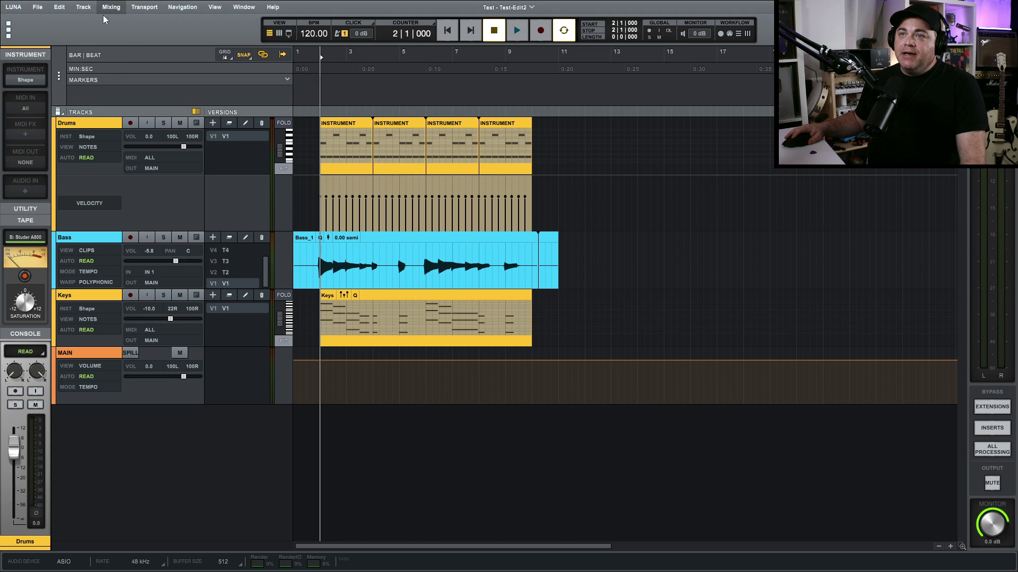
# Create a new mono audio track named 'Bass Comp' from Track > New Tracks.
pyautogui.click(84, 8)
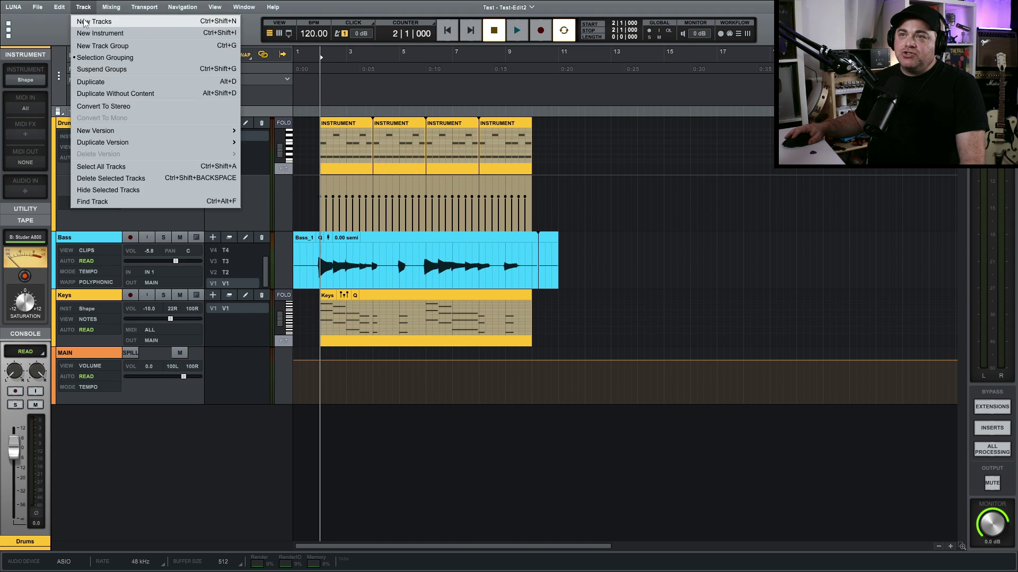
pyautogui.click(87, 22)
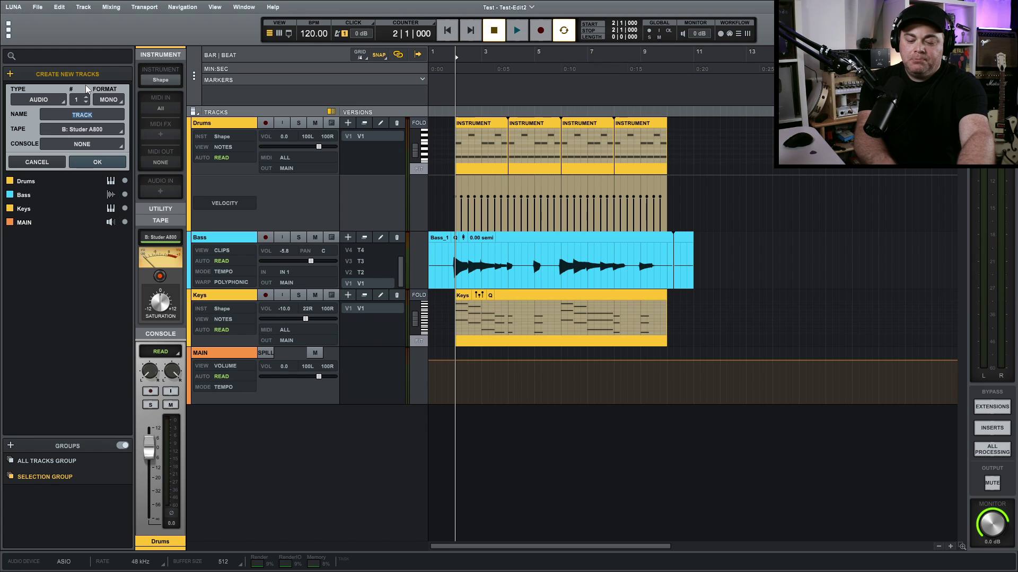
pyautogui.write('Bass')
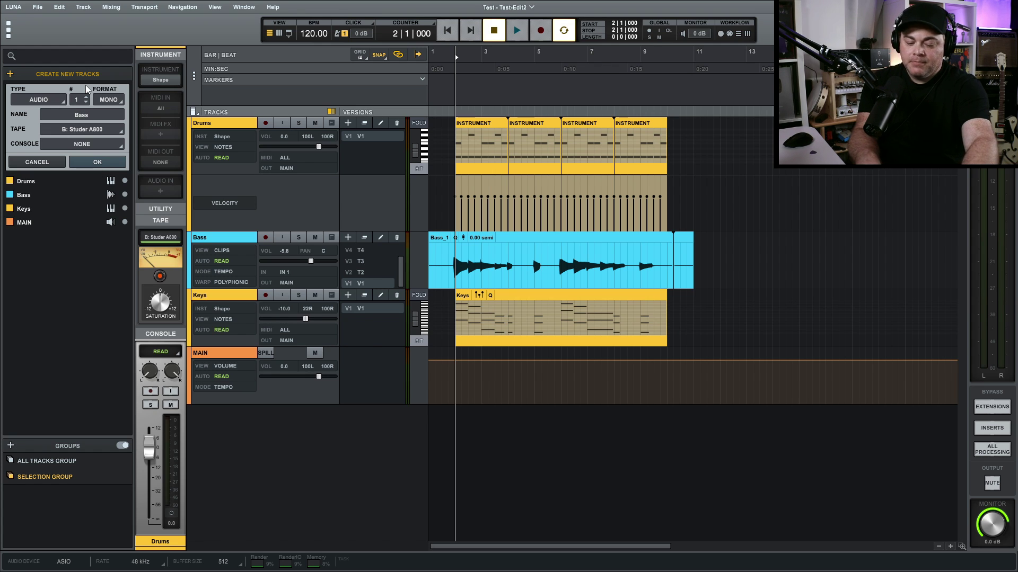
pyautogui.write(' Comp')
pyautogui.click(98, 162)
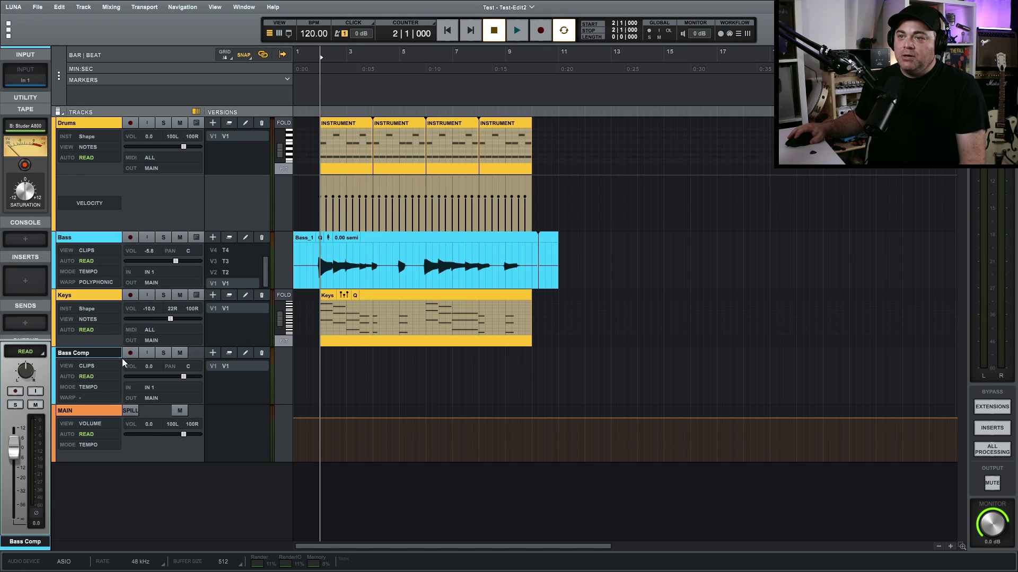
# Reorder the tracks so Bass Comp sits between Drums and Bass.
pyautogui.moveTo(107, 352); pyautogui.dragTo(110, 239)
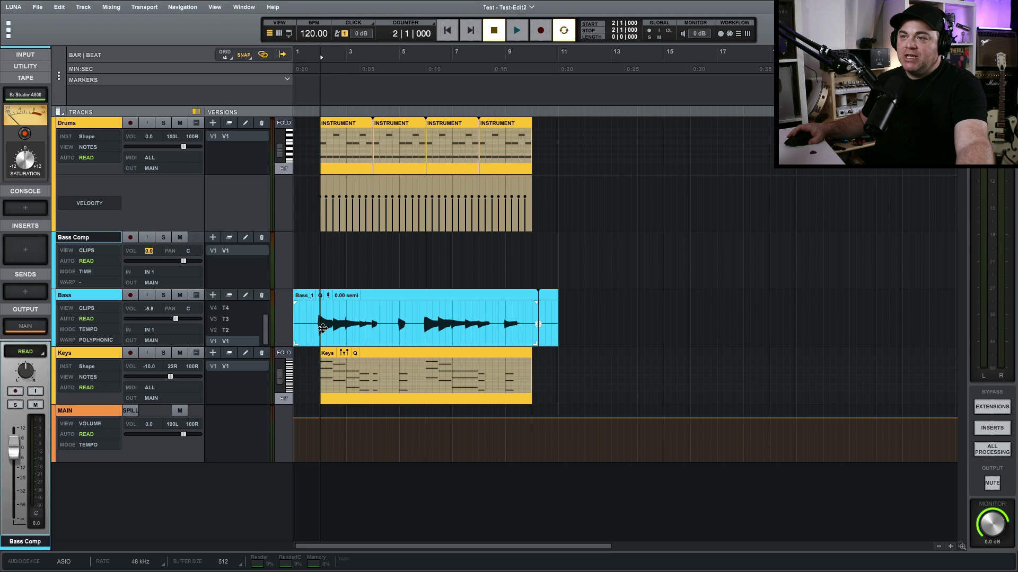
pyautogui.scroll(5, 323, 329)
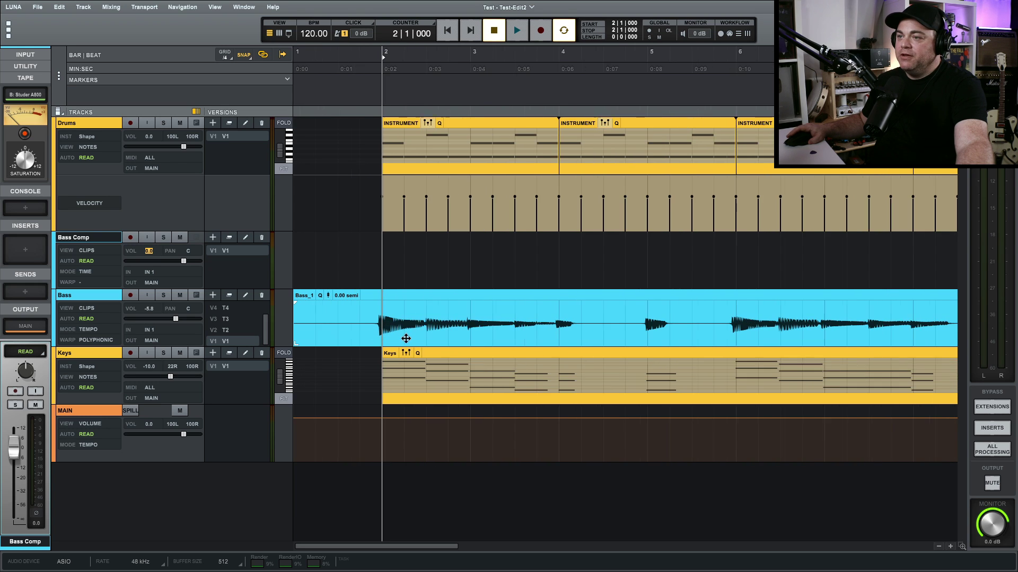
# Solo the Bass track and play back the bass take.
pyautogui.scroll(-1, 406, 327)
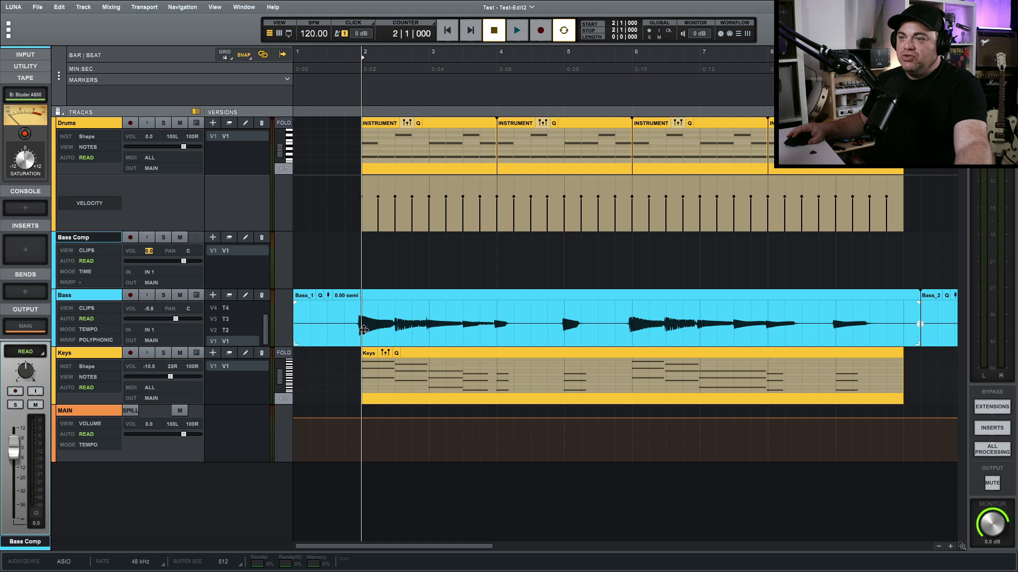
pyautogui.click(200, 326)
pyautogui.press('s')
pyautogui.press('space')
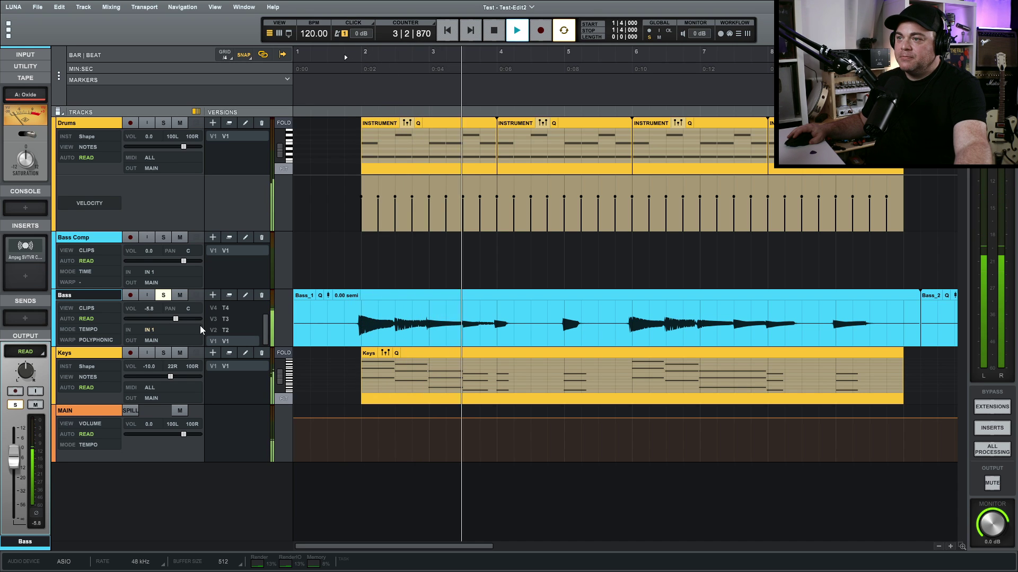
pyautogui.press('space')
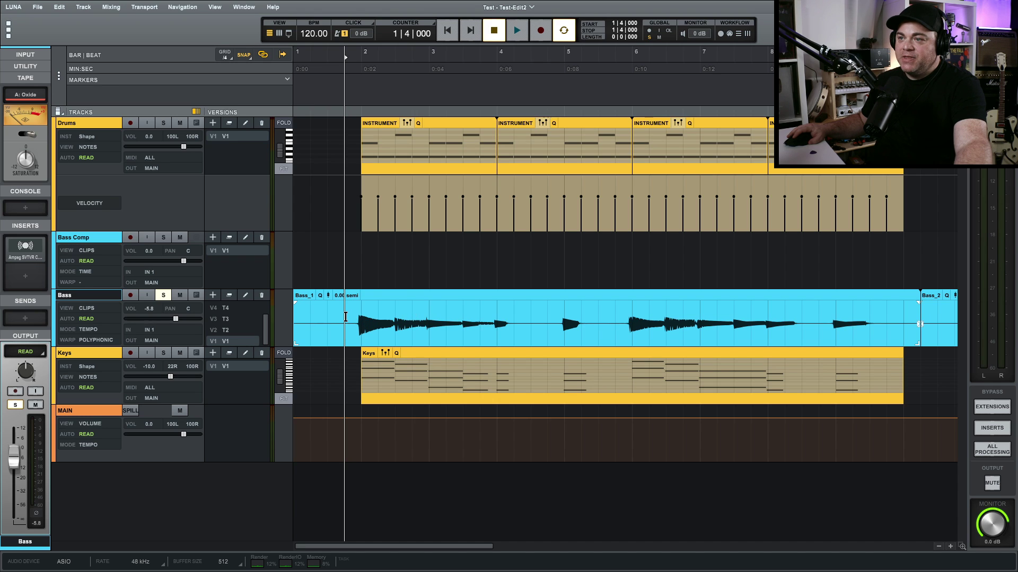
# Copy the opening bar of the Bass clip (1|4 to 2|4) onto Bass Comp.
pyautogui.moveTo(354, 320); pyautogui.dragTo(413, 320)
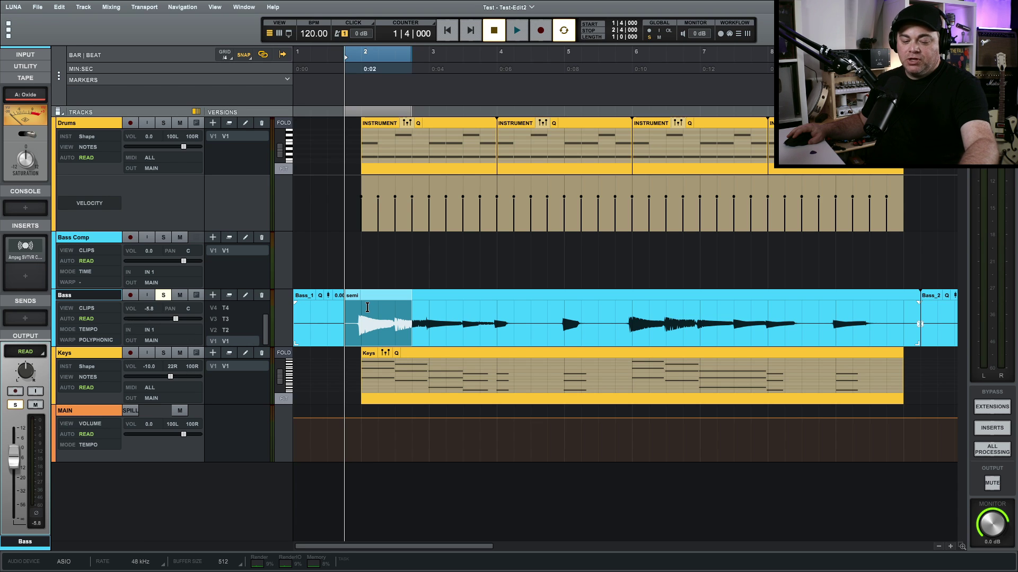
pyautogui.click(344, 269)
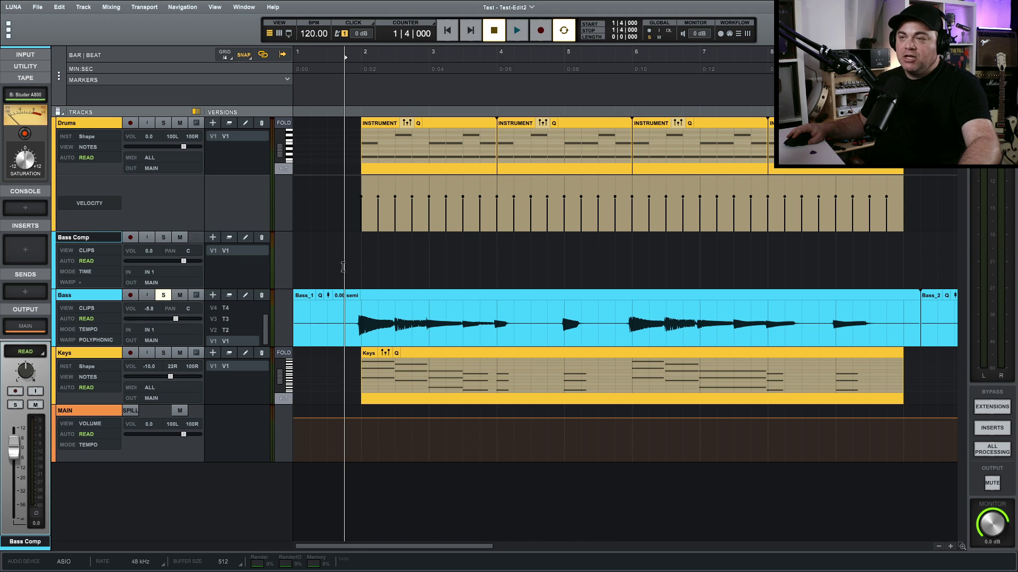
pyautogui.hotkey('ctrl', 'v')
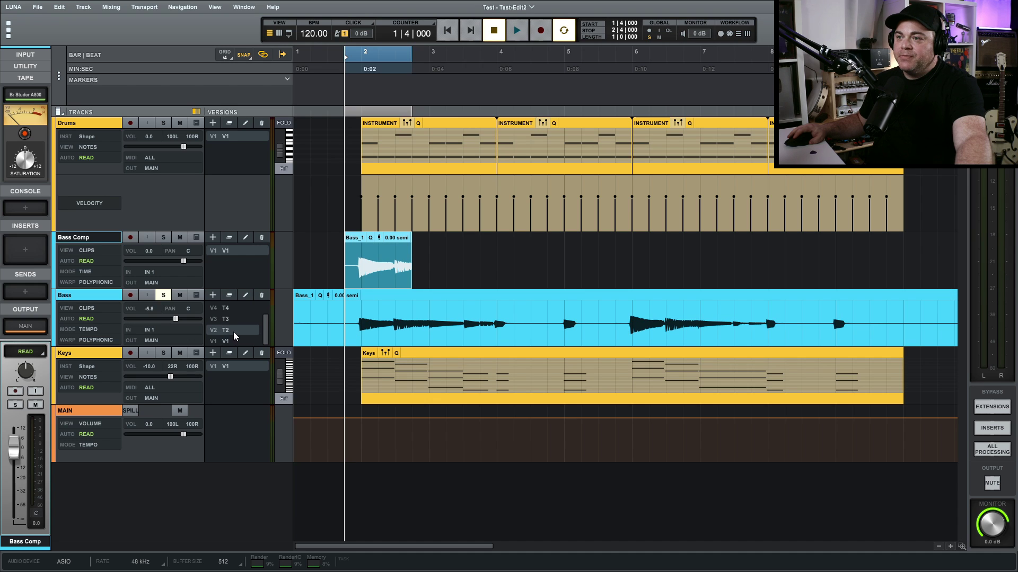
# Play back the comp, clear the selection and place the playhead at 2|4.
pyautogui.press('space')
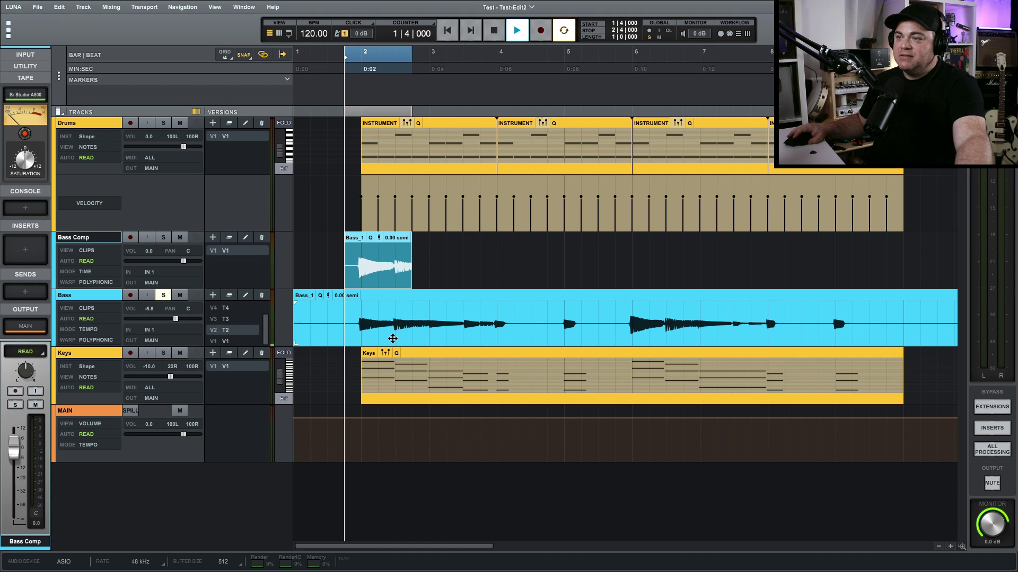
pyautogui.click(350, 411)
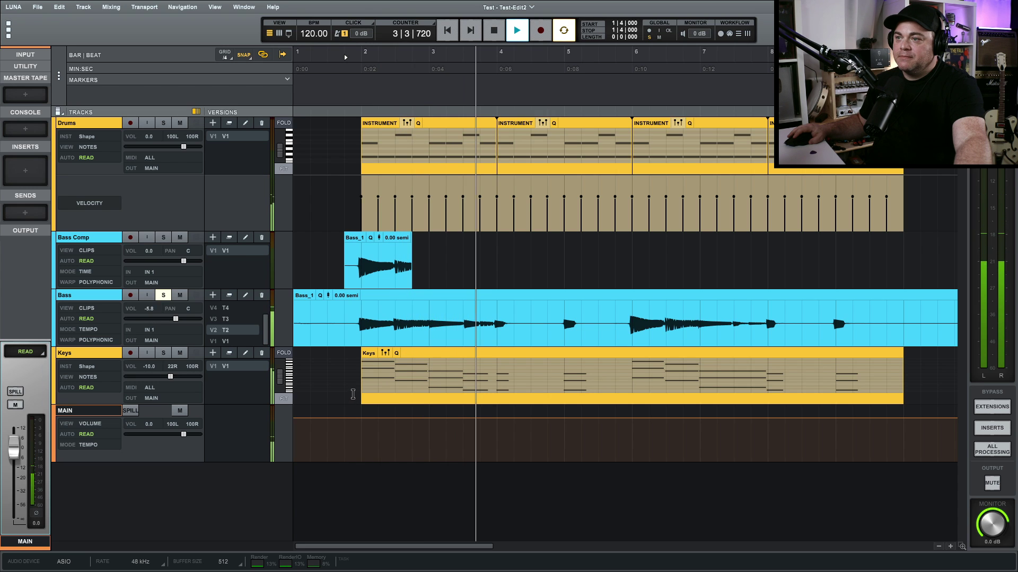
pyautogui.press('space')
pyautogui.click(422, 331)
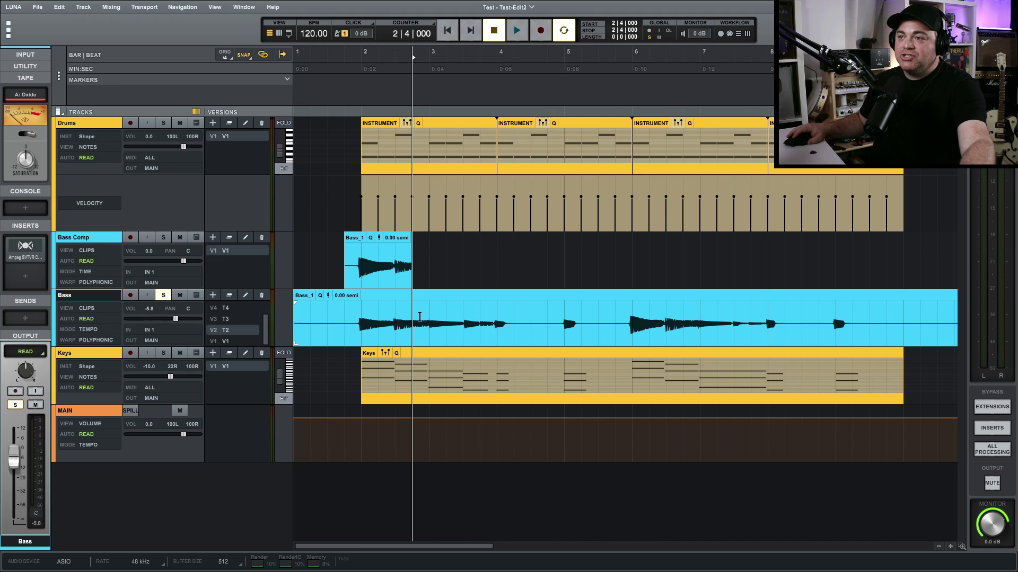
# Paste take T2's section from 2|4 to bar 4 onto Bass Comp after the first clip.
pyautogui.moveTo(412, 314); pyautogui.dragTo(522, 330)
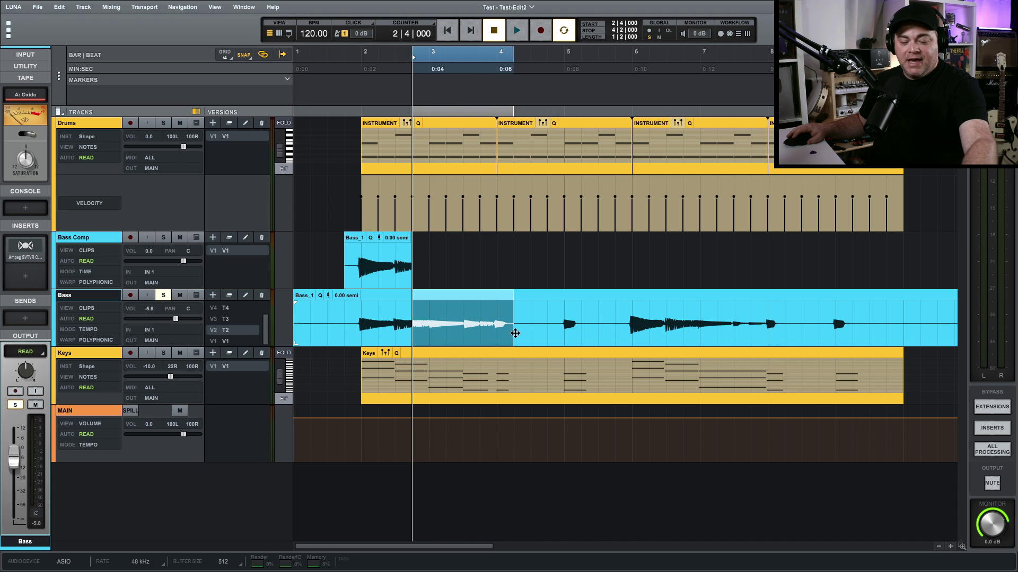
pyautogui.click(416, 269)
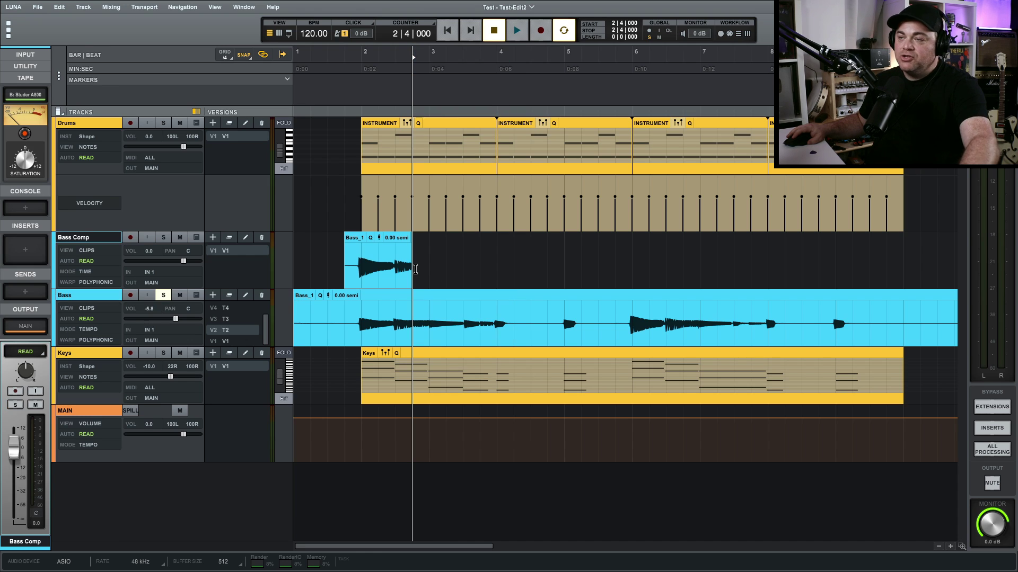
pyautogui.hotkey('ctrl', 'v')
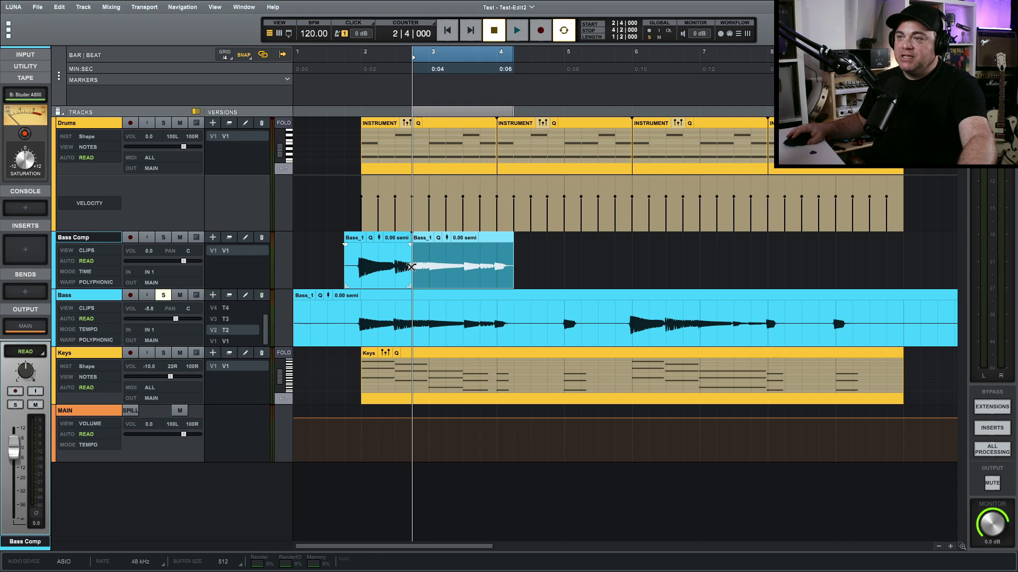
# Crossfade the join between the two Bass Comp clips and audition it soloed from 2|2.
pyautogui.click(411, 266)
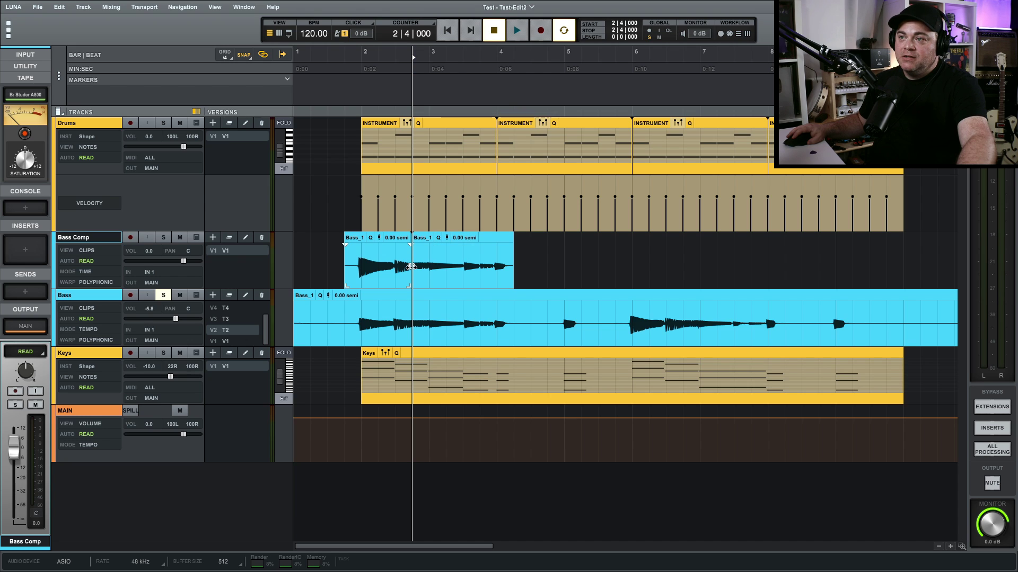
pyautogui.moveTo(412, 267); pyautogui.dragTo(421, 269)
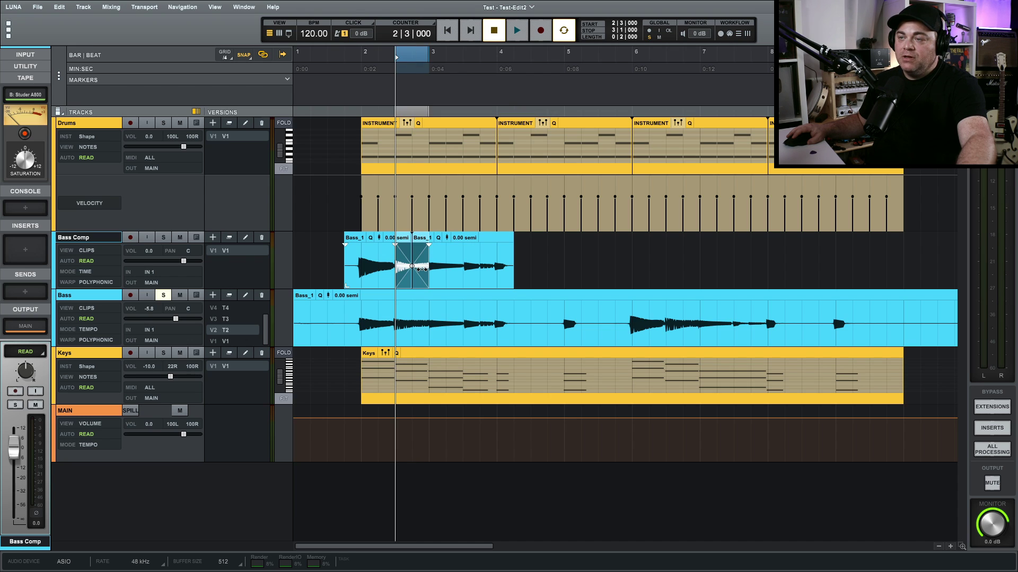
pyautogui.click(379, 253)
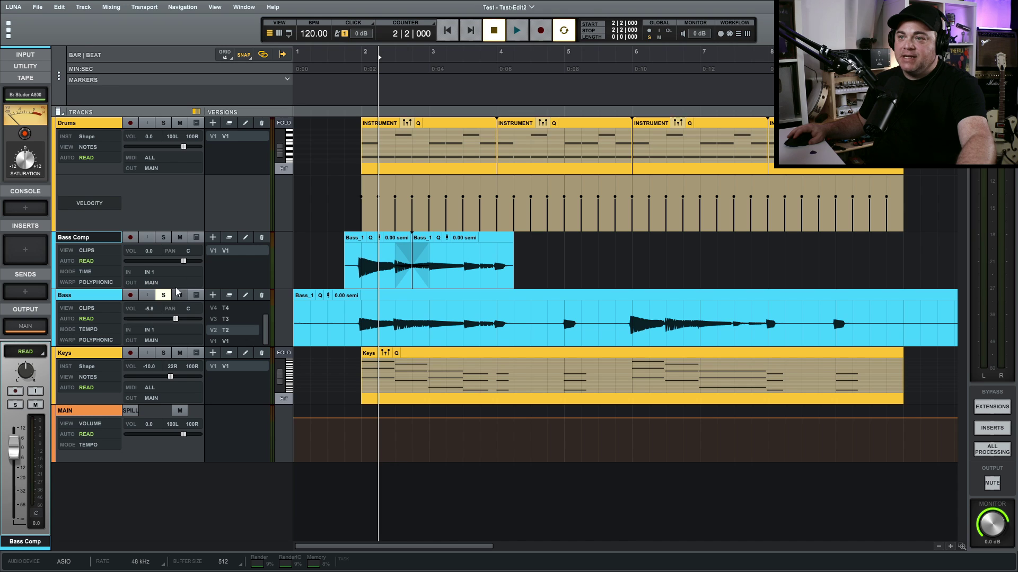
pyautogui.press('space')
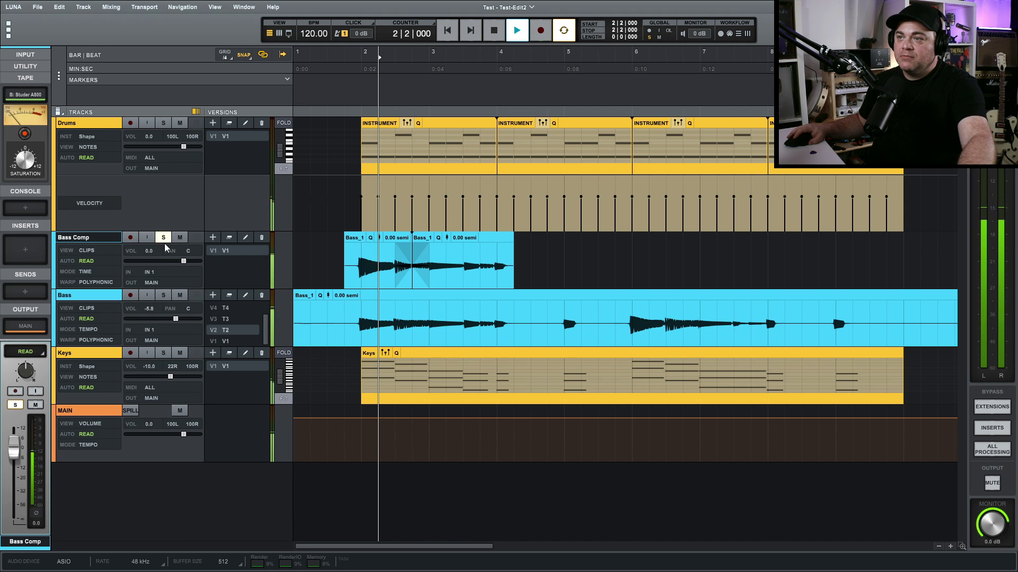
pyautogui.click(164, 242)
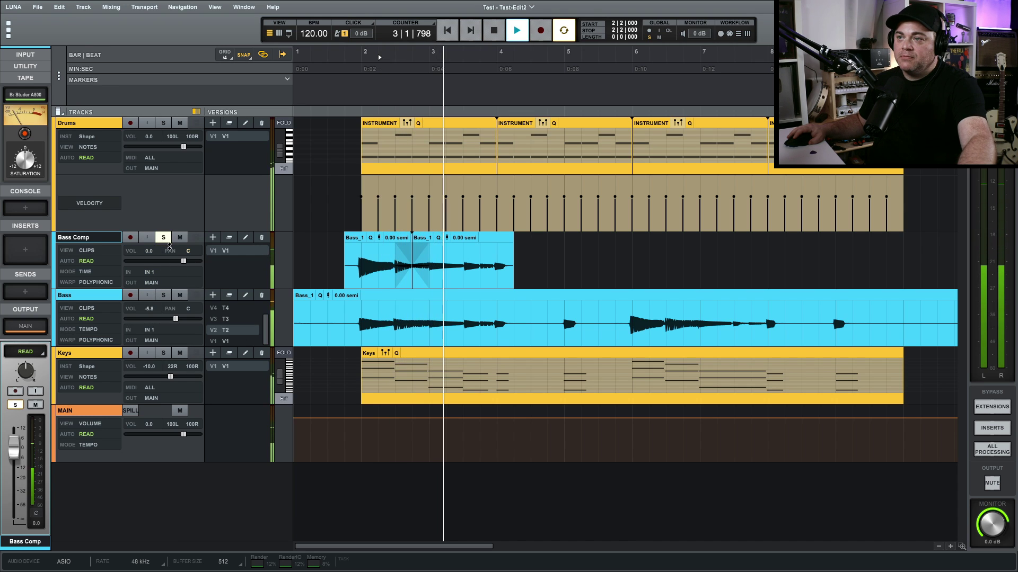
pyautogui.press('space')
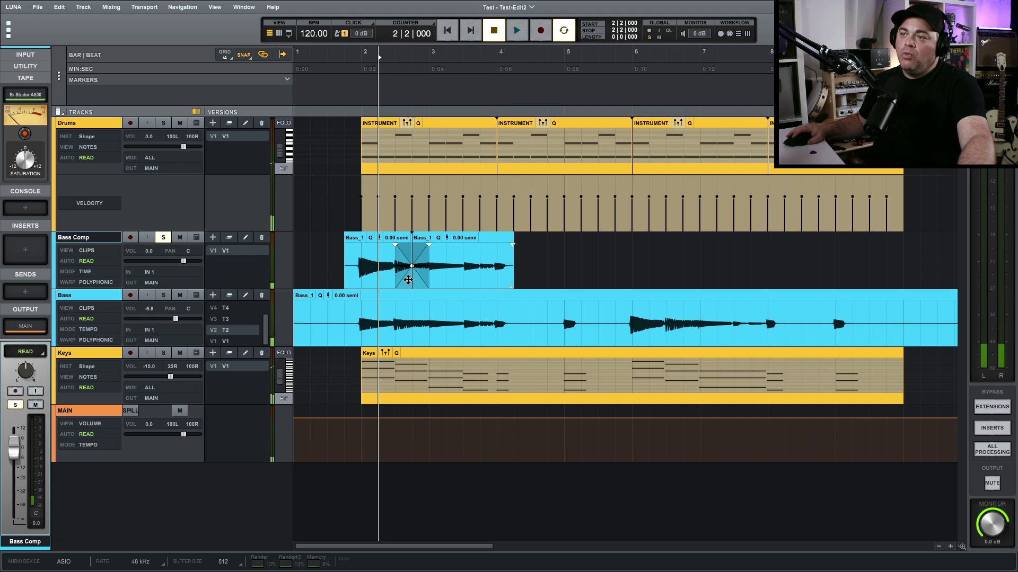
# With grid snapping off, narrow the crossfade from both edges and audition it from 2|3.
pyautogui.click(242, 57)
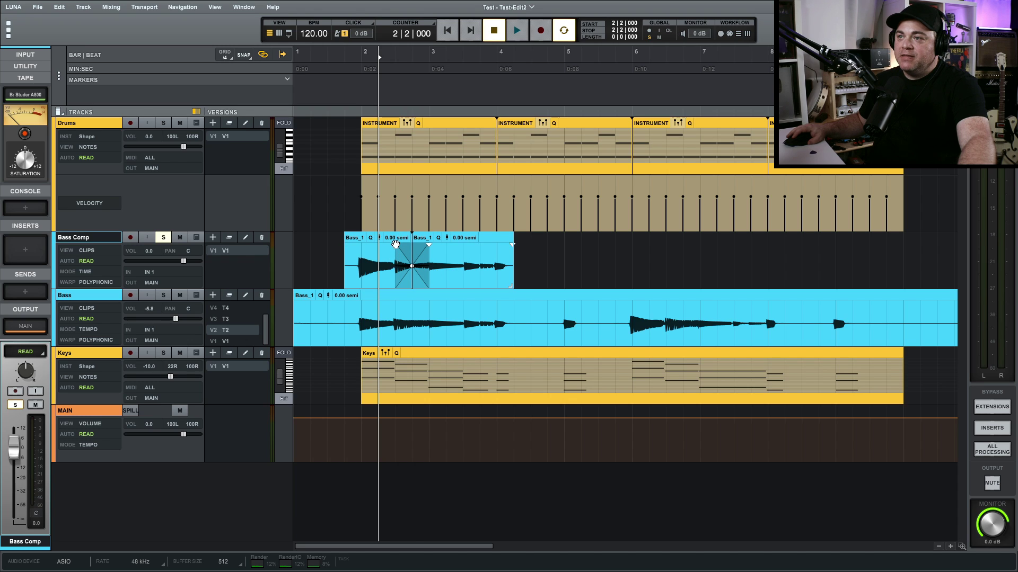
pyautogui.moveTo(396, 247); pyautogui.dragTo(401, 248)
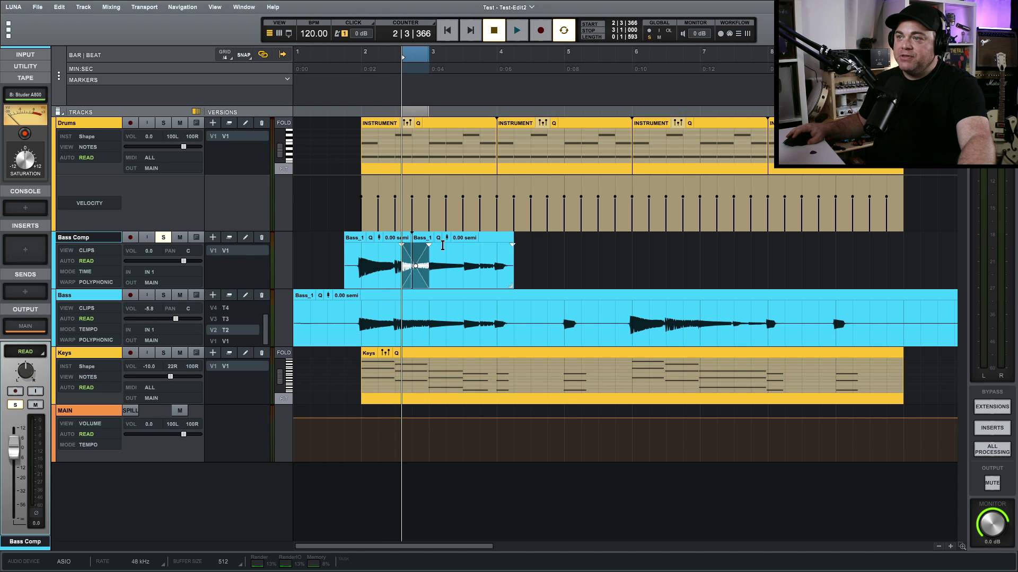
pyautogui.moveTo(428, 245); pyautogui.dragTo(406, 245)
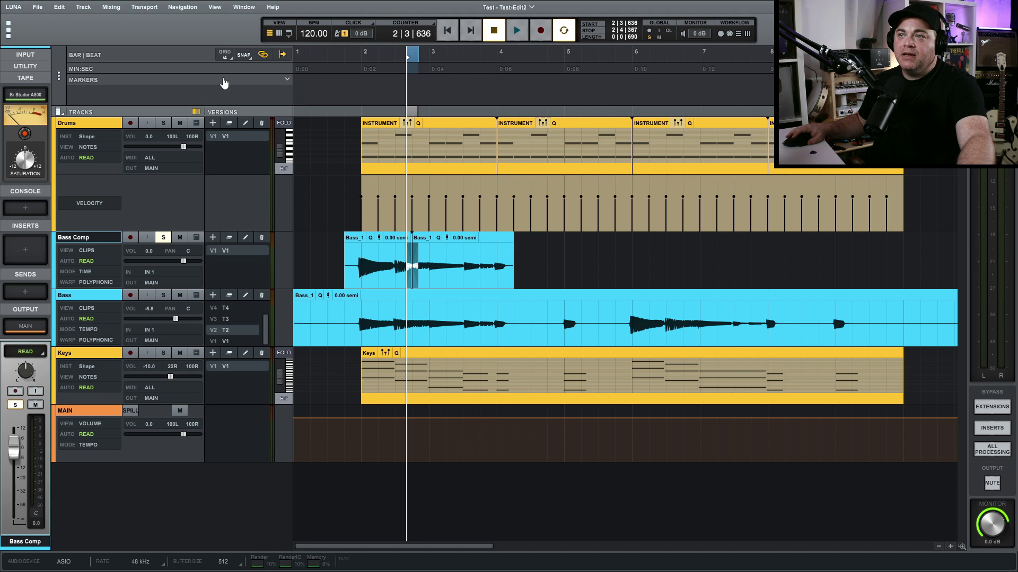
pyautogui.click(394, 439)
pyautogui.press('space')
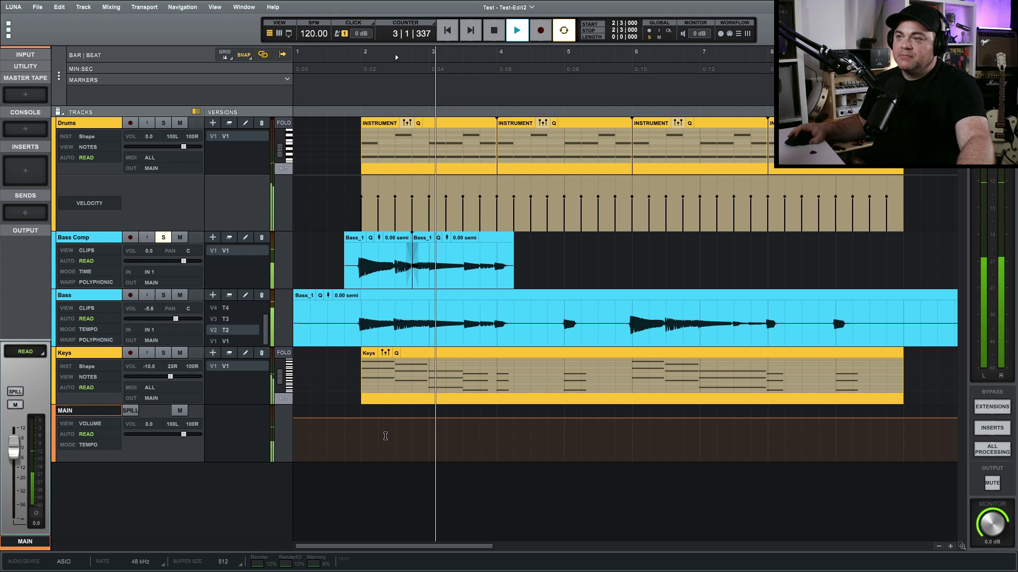
pyautogui.press('space')
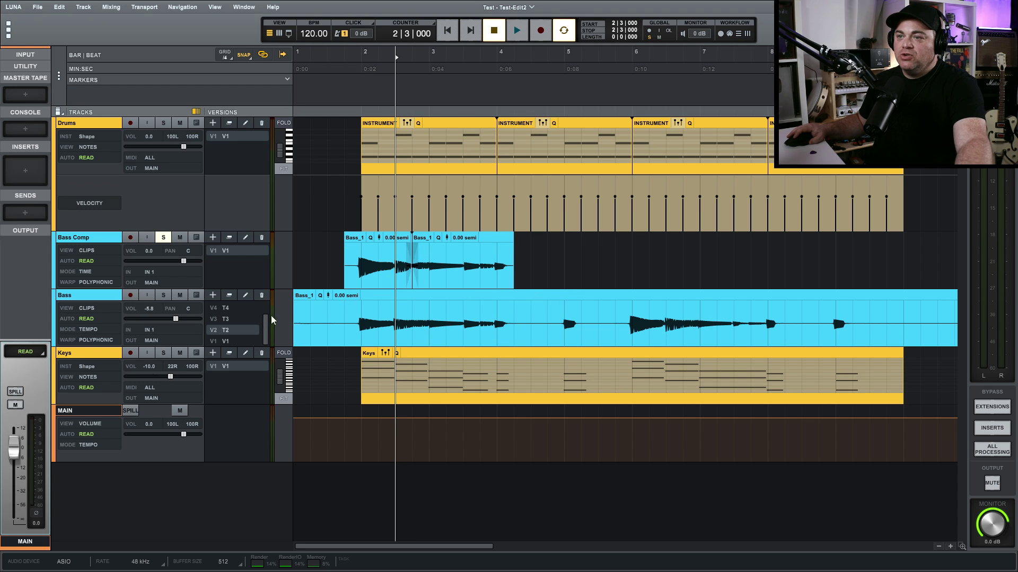
# Solo Bass and compare takes 3 and 2 from 4|4.
pyautogui.click(225, 319)
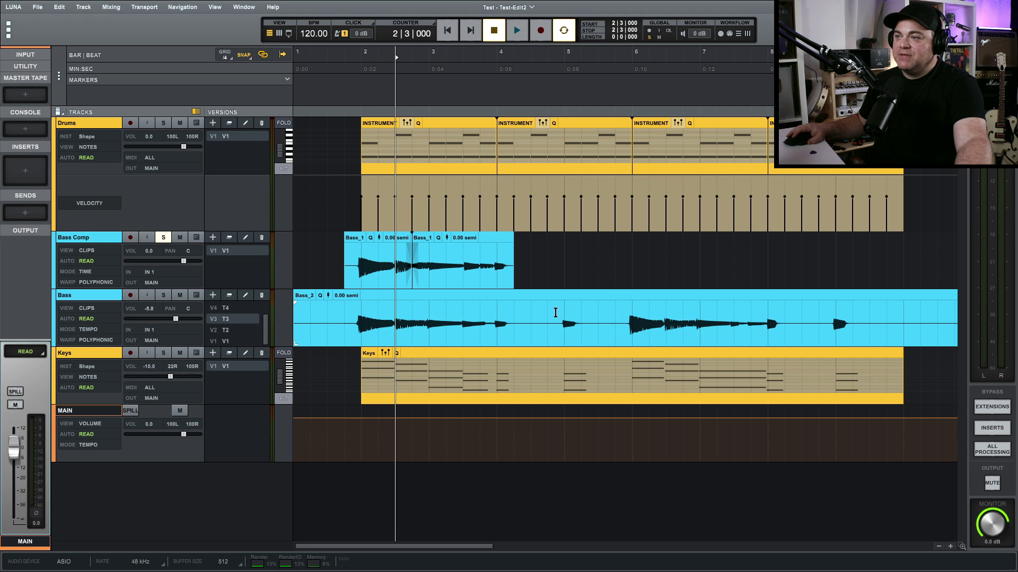
pyautogui.click(546, 309)
pyautogui.click(163, 295)
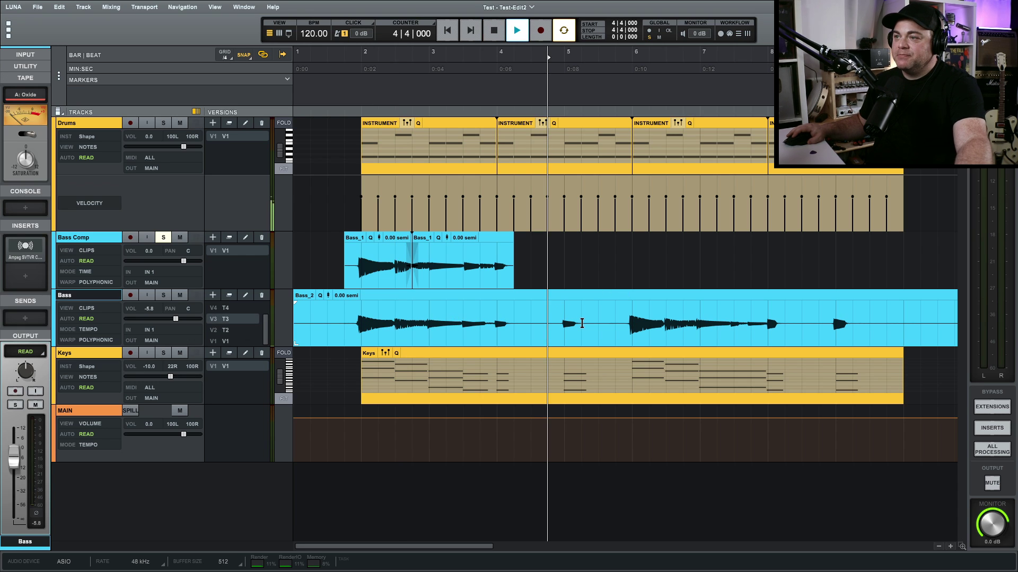
pyautogui.click(164, 238)
pyautogui.press('space')
pyautogui.press('space')
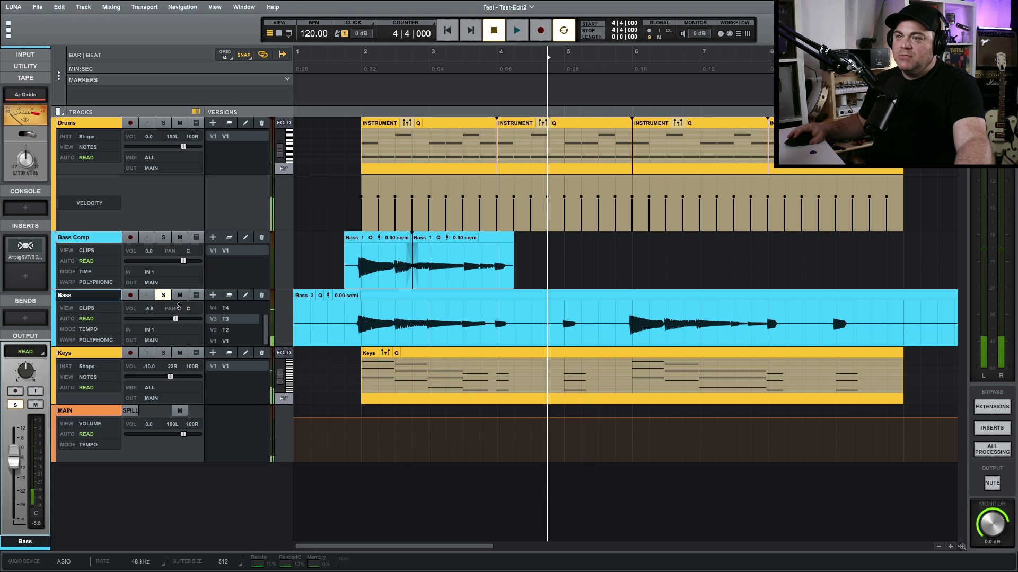
pyautogui.click(225, 330)
pyautogui.press('space')
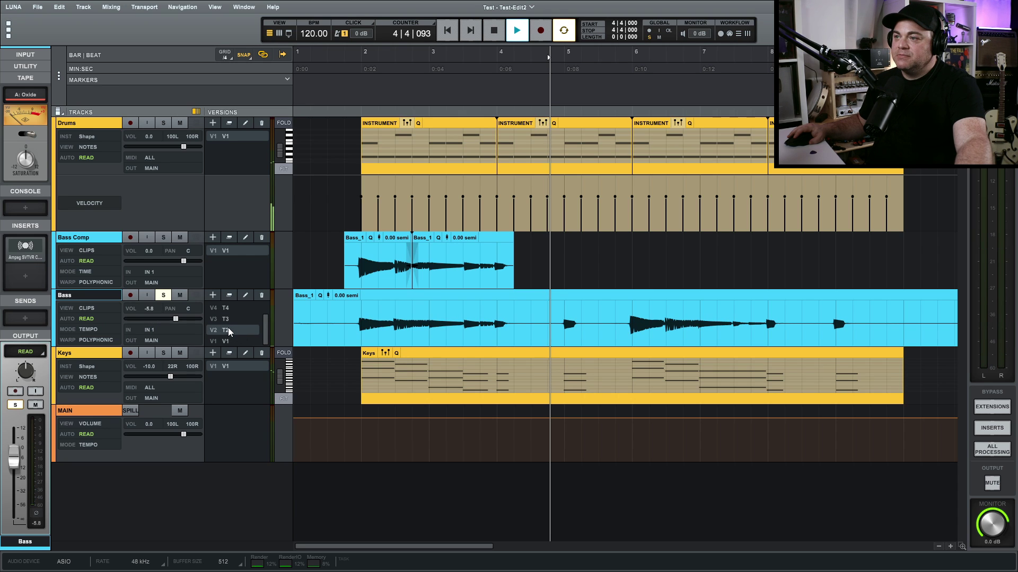
pyautogui.press('space')
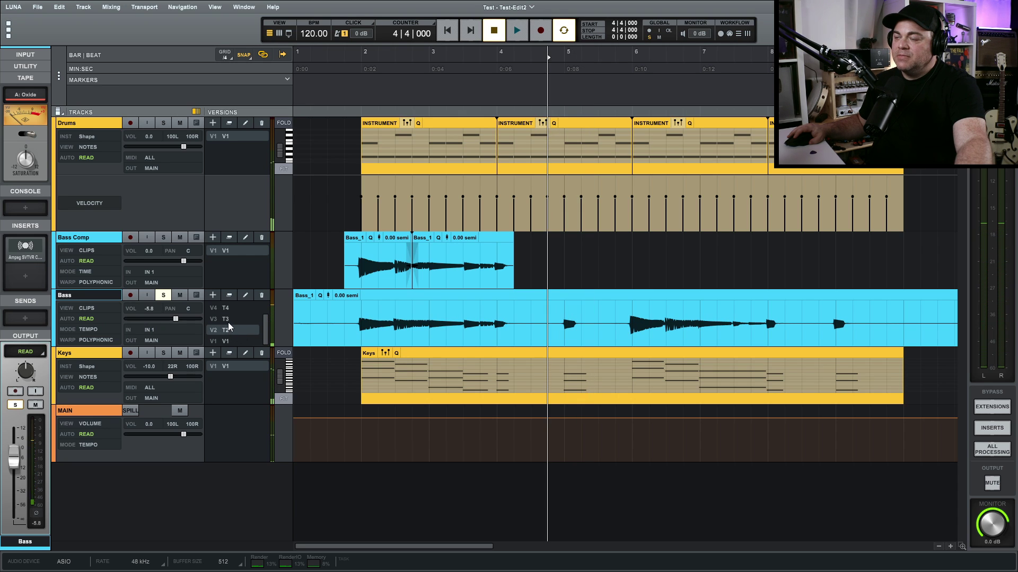
# Paste take 2's short phrase from bar 5 to 5|3 onto Bass Comp.
pyautogui.moveTo(548, 318); pyautogui.dragTo(596, 321)
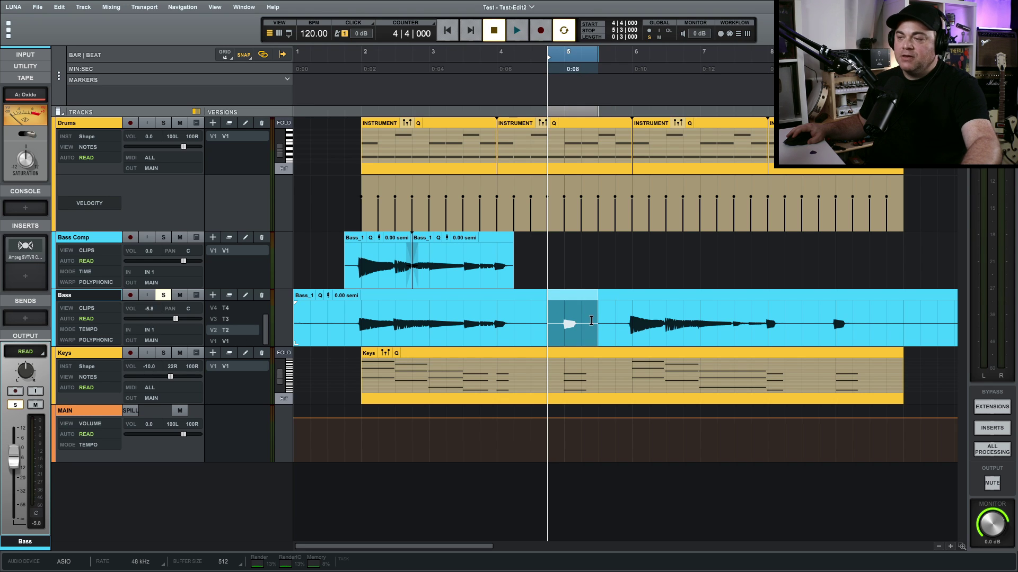
pyautogui.click(547, 276)
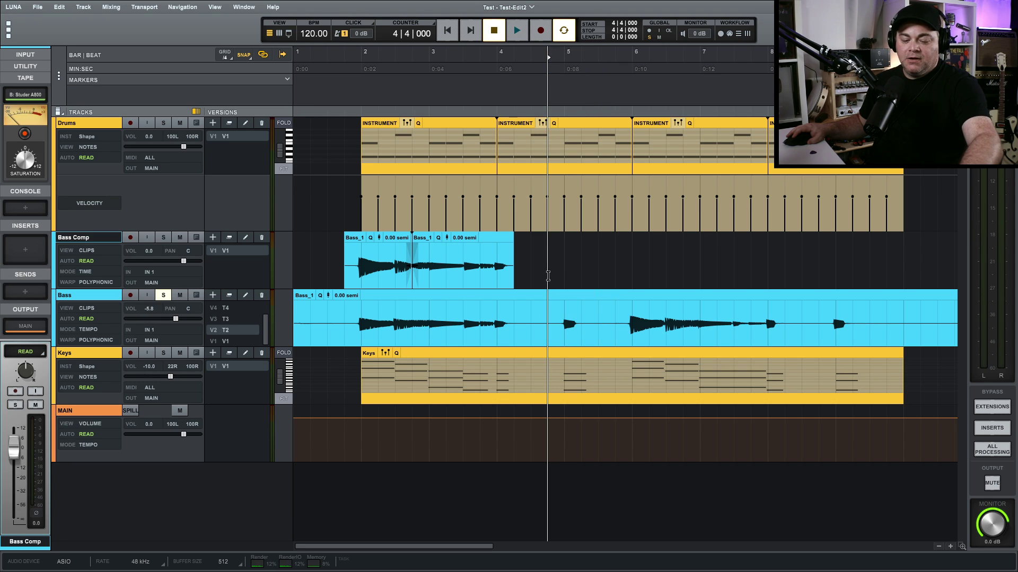
pyautogui.hotkey('ctrl', 'v')
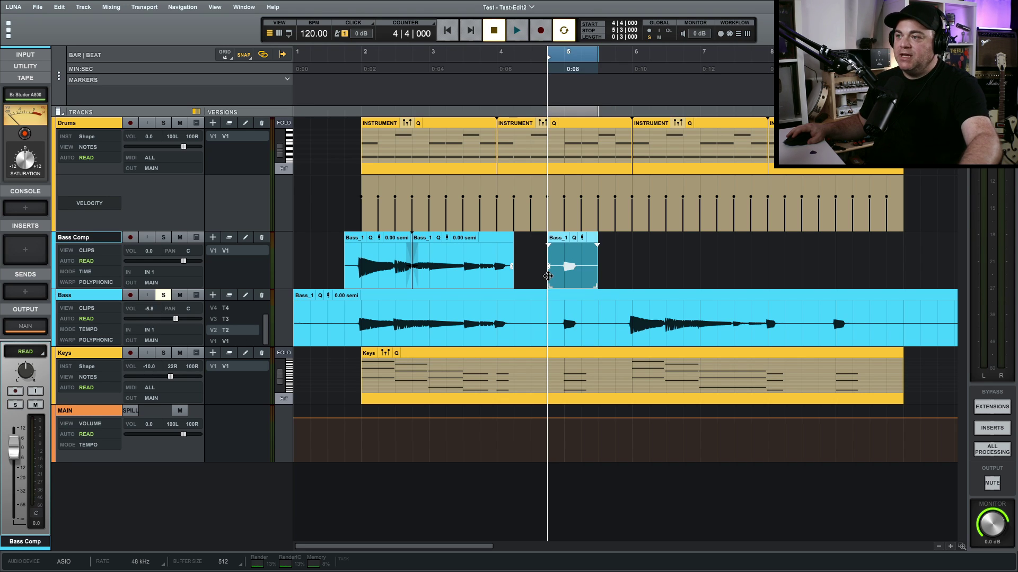
# Compare takes 3, 2 and 4 playing from 5|4.
pyautogui.click(616, 274)
pyautogui.click(232, 320)
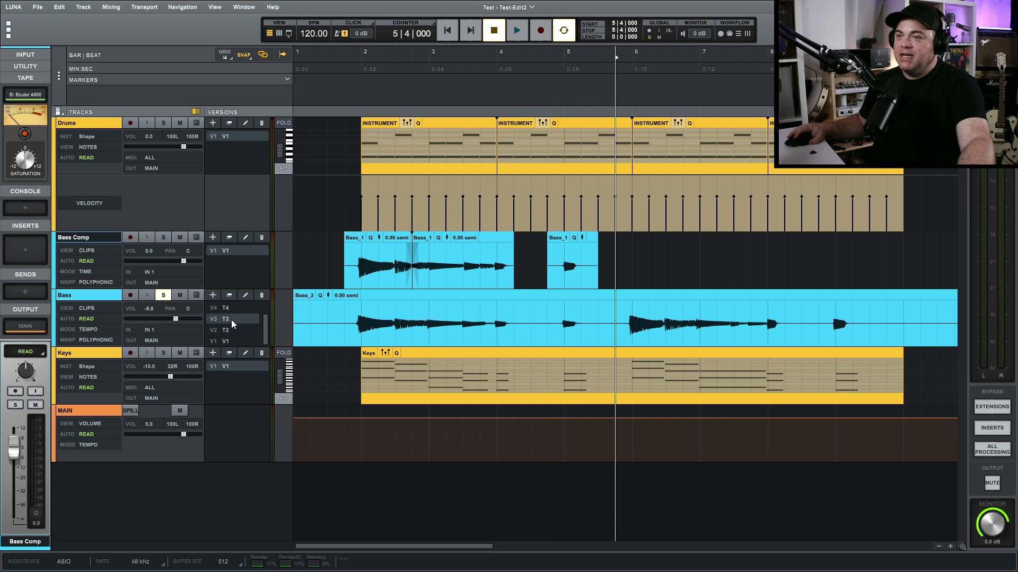
pyautogui.press('space')
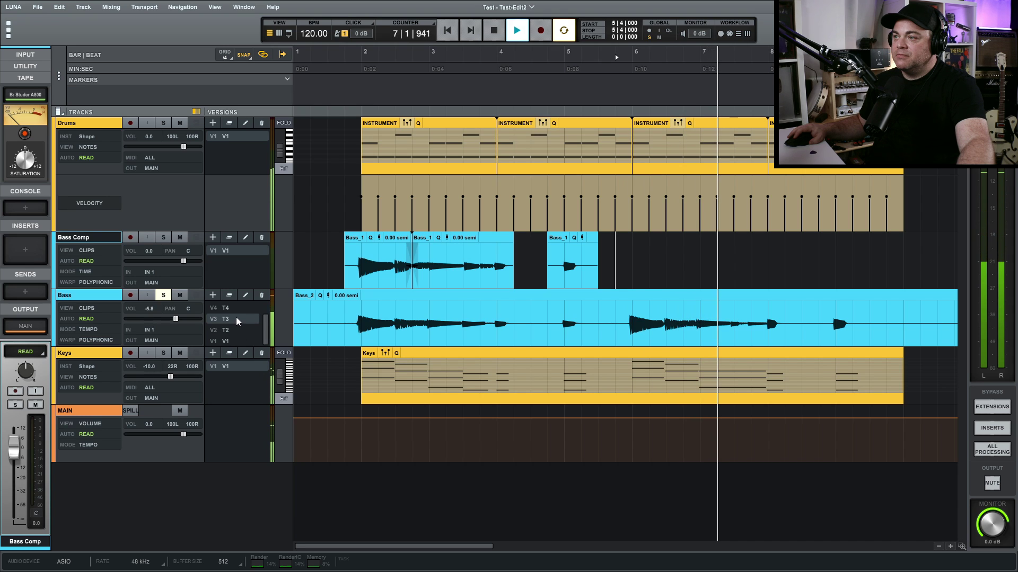
pyautogui.press('space')
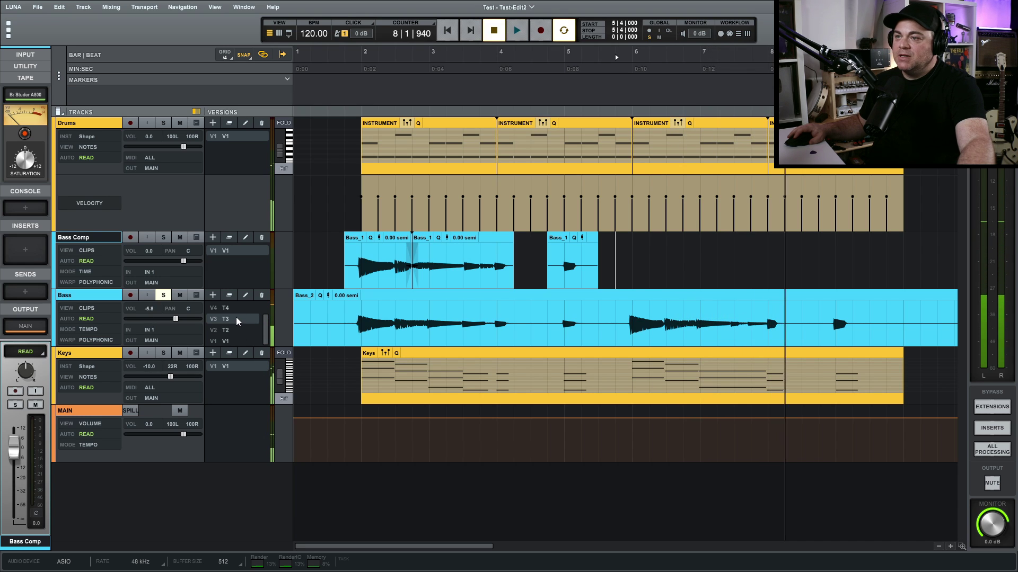
pyautogui.click(224, 329)
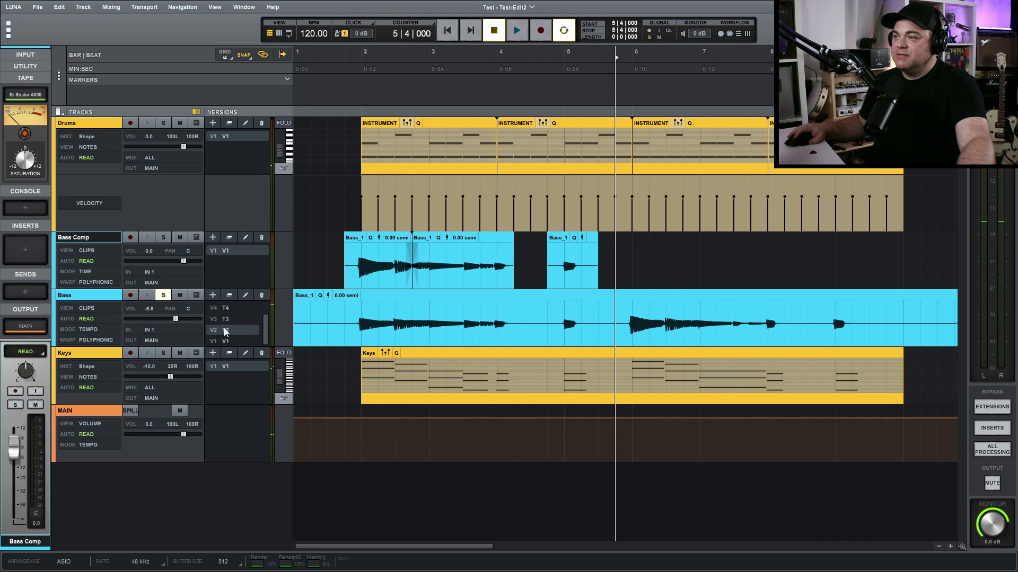
pyautogui.press('space')
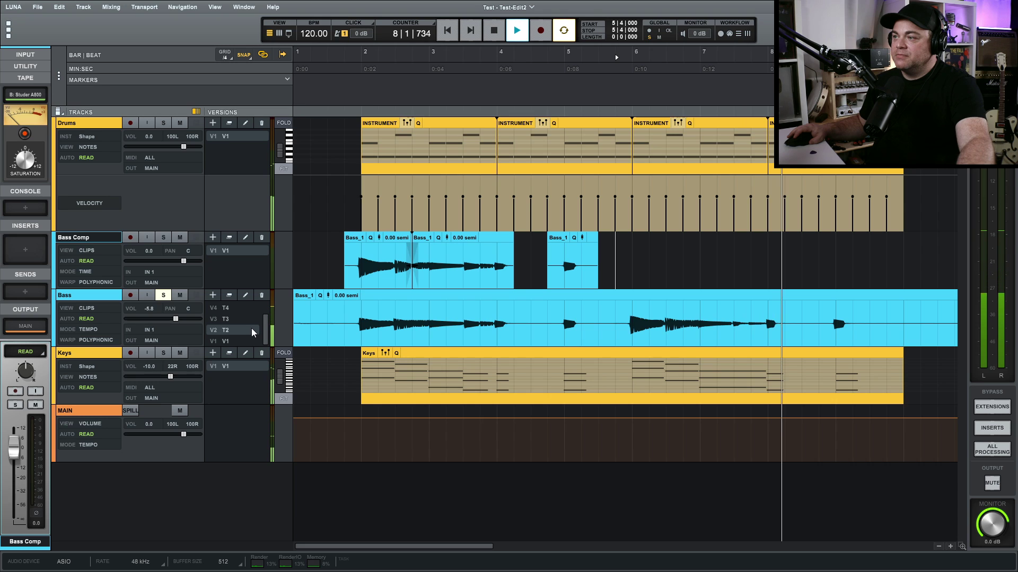
pyautogui.press('space')
pyautogui.click(232, 308)
pyautogui.press('space')
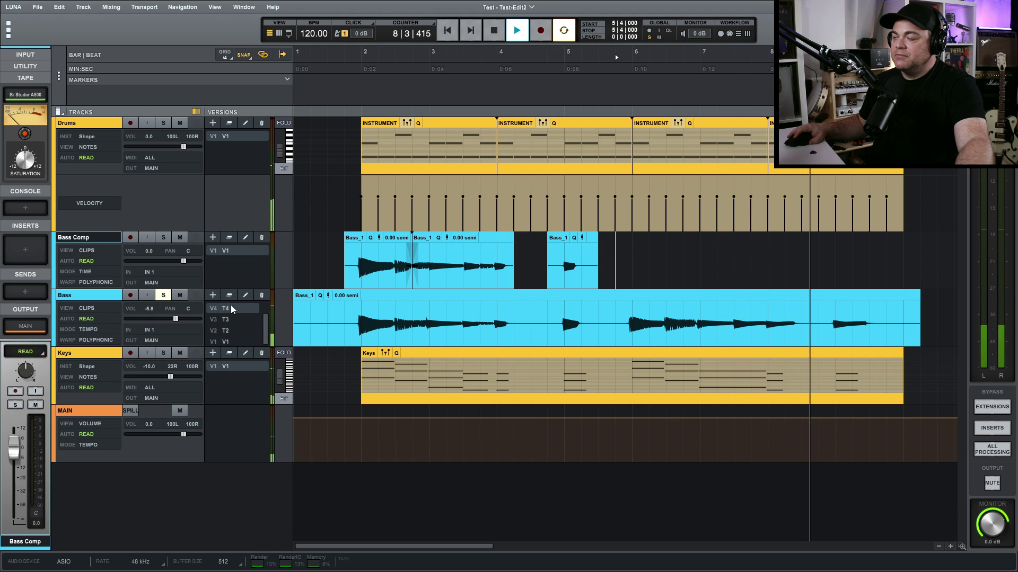
pyautogui.press('space')
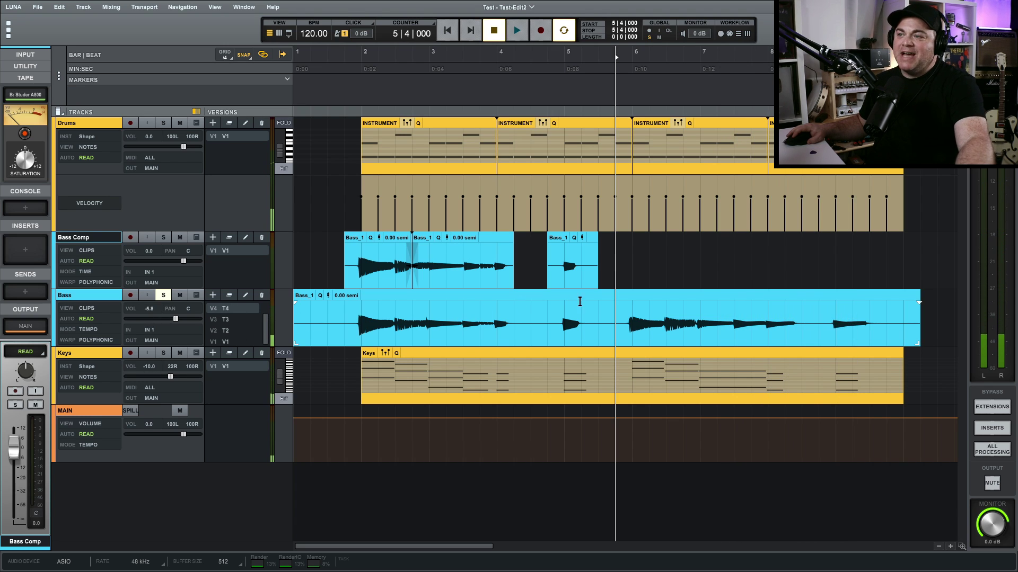
# Paste take 4 from bar 6 to its end onto Bass Comp.
pyautogui.moveTo(616, 312); pyautogui.dragTo(890, 317)
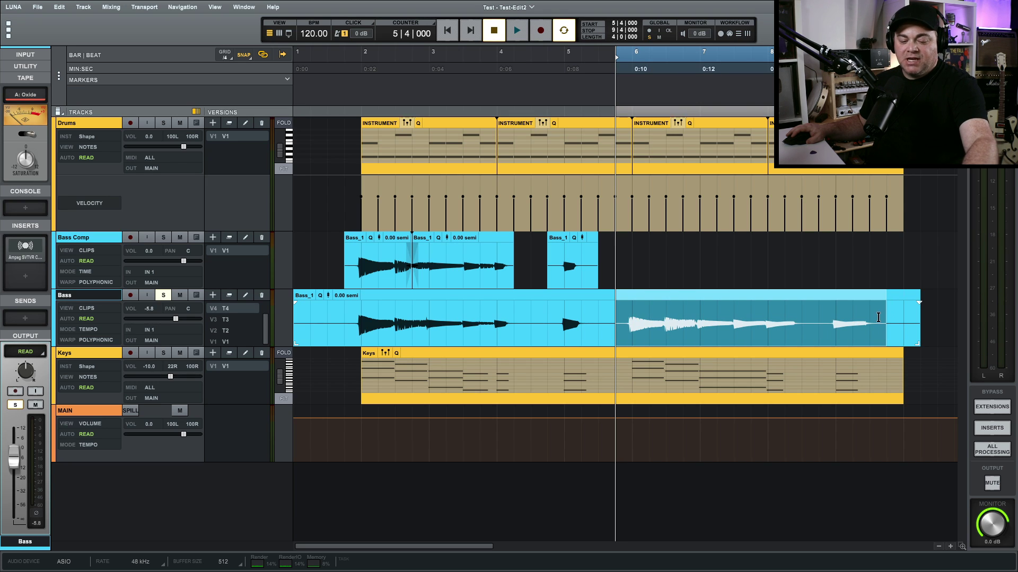
pyautogui.click(617, 266)
pyautogui.hotkey('ctrl', 'v')
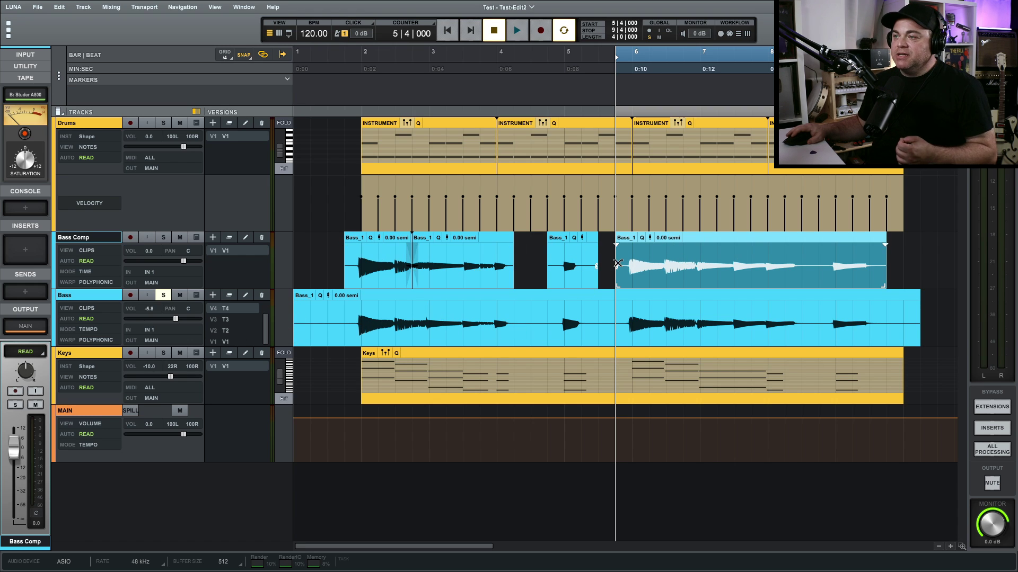
# Select every clip on Bass Comp and Consolidate them into one clip named Bass Comp.
pyautogui.click(900, 252)
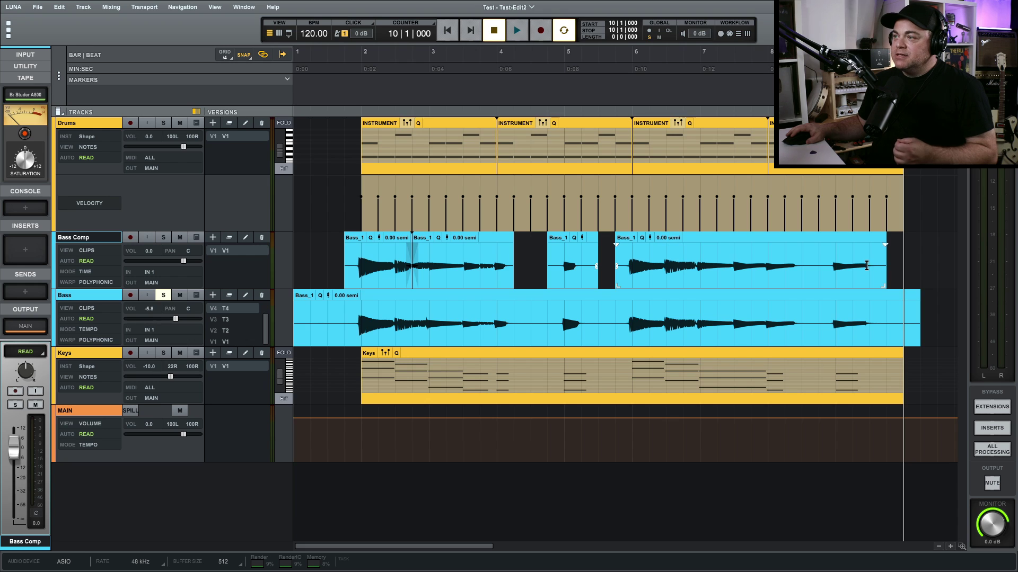
pyautogui.click(810, 237)
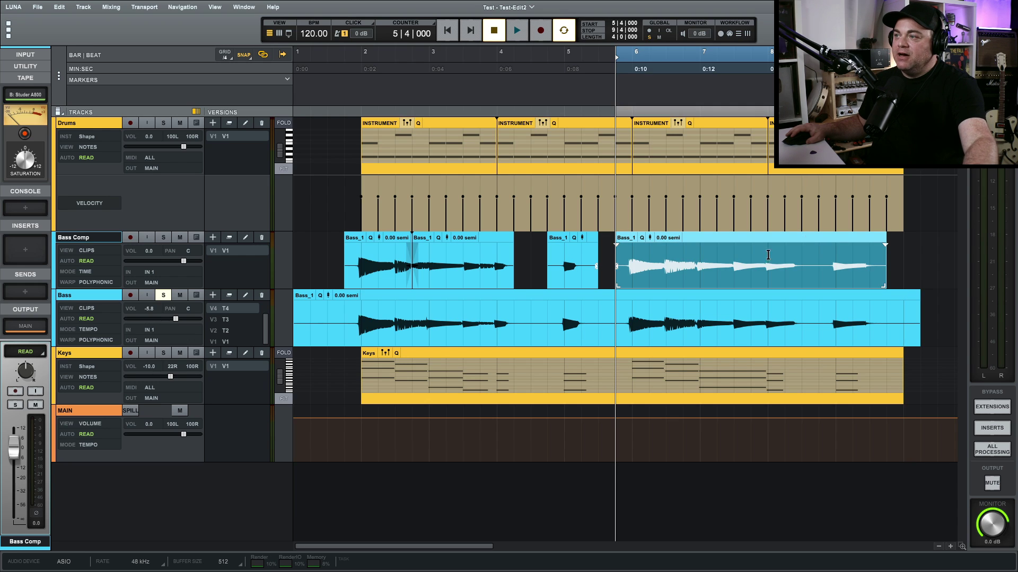
pyautogui.keyDown('shift'); pyautogui.click(352, 234); pyautogui.keyUp('shift')
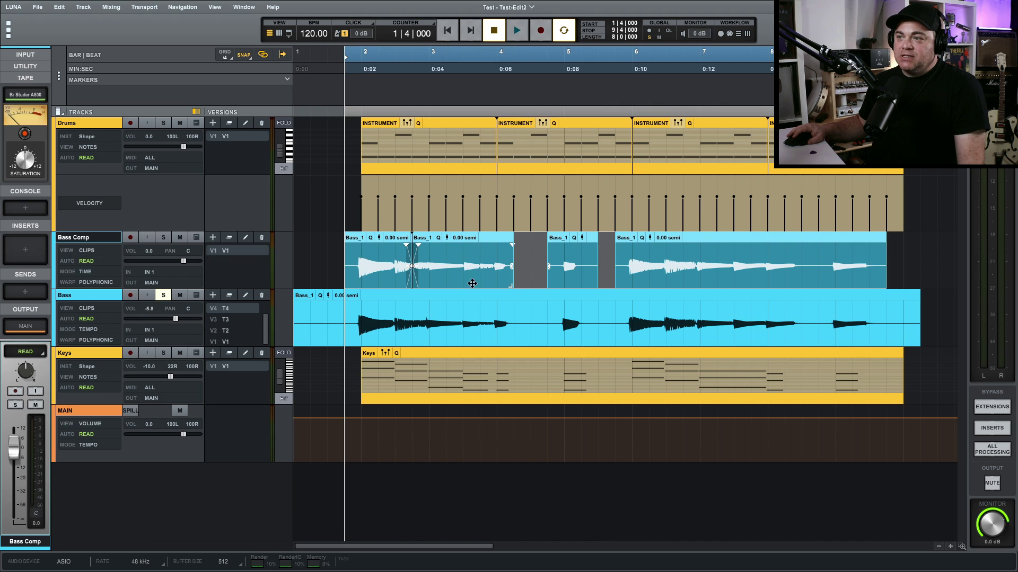
pyautogui.rightClick(494, 238)
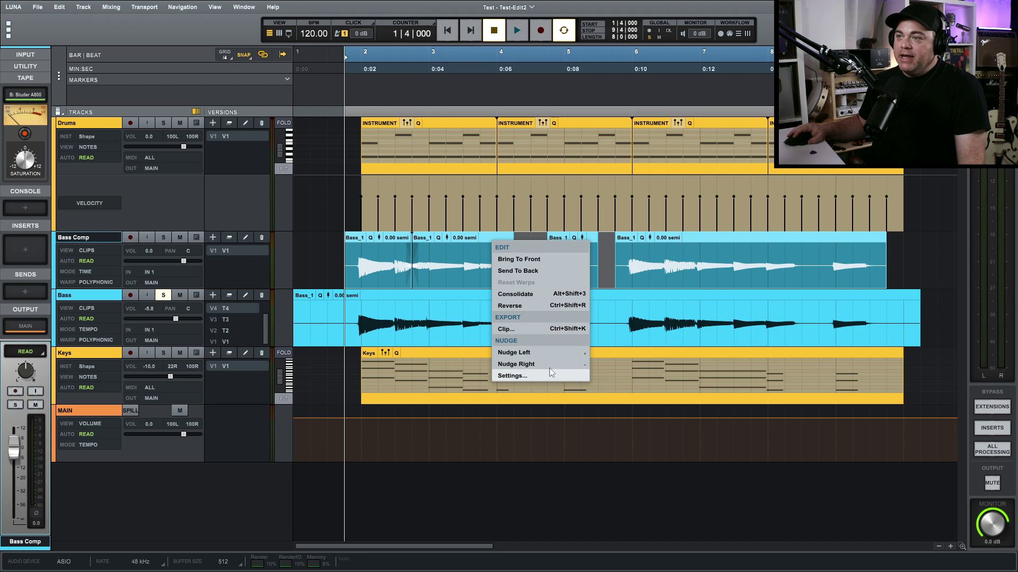
pyautogui.click(531, 291)
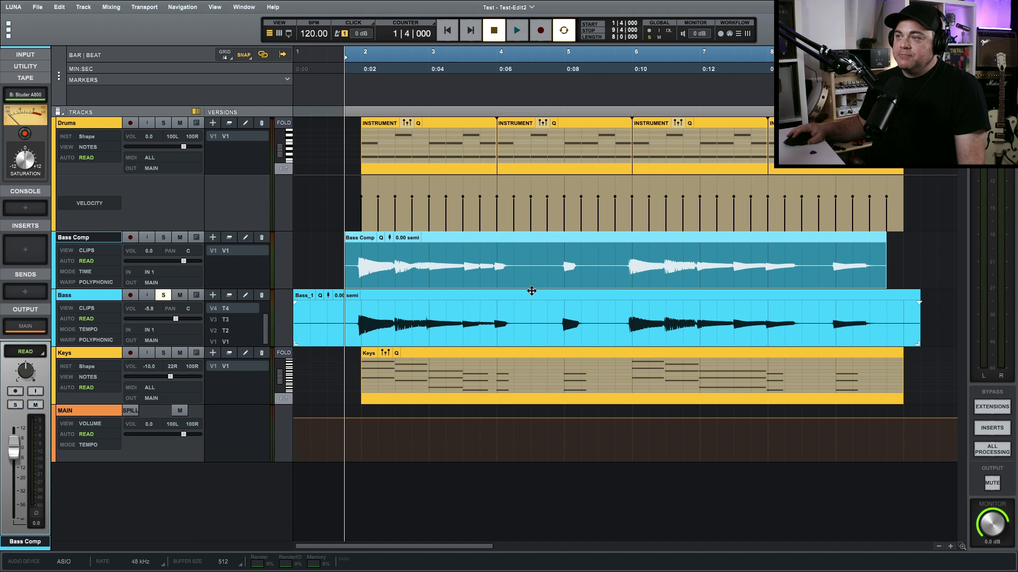
pyautogui.click(422, 275)
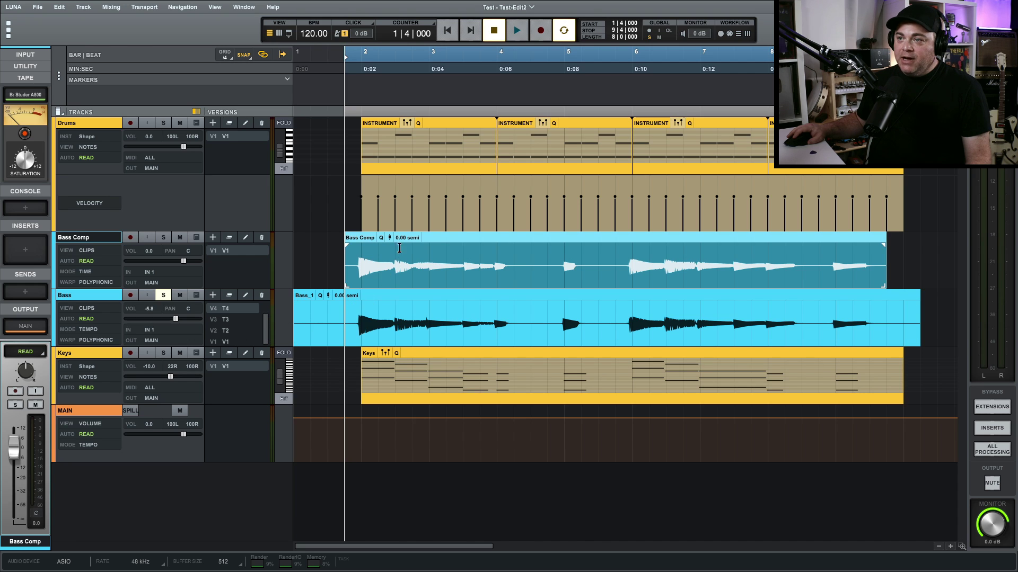
# Move Bass Comp below Main, step through the Bass takes, and add empty version V5.
pyautogui.moveTo(113, 240); pyautogui.dragTo(106, 467)
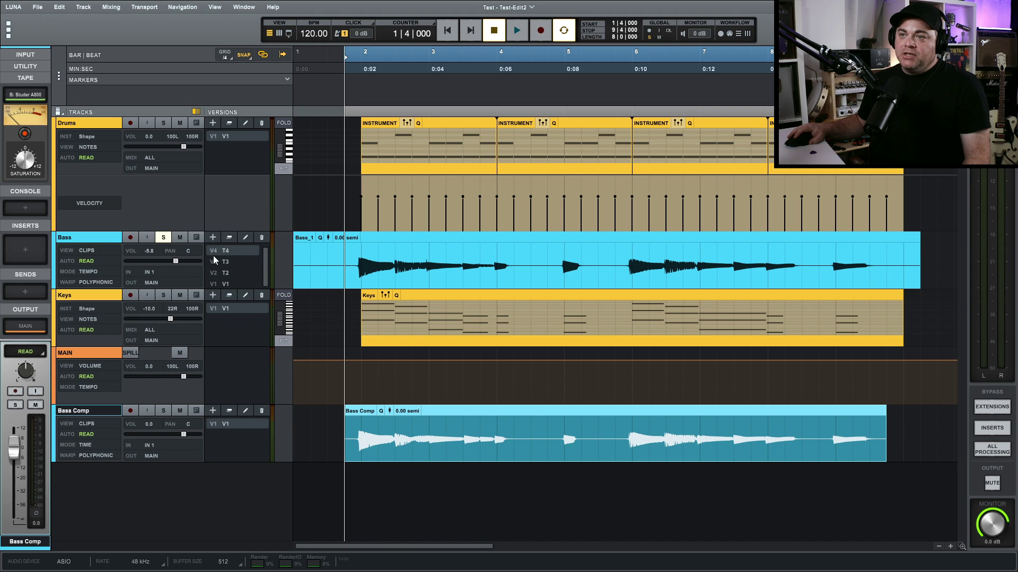
pyautogui.click(230, 264)
pyautogui.click(230, 273)
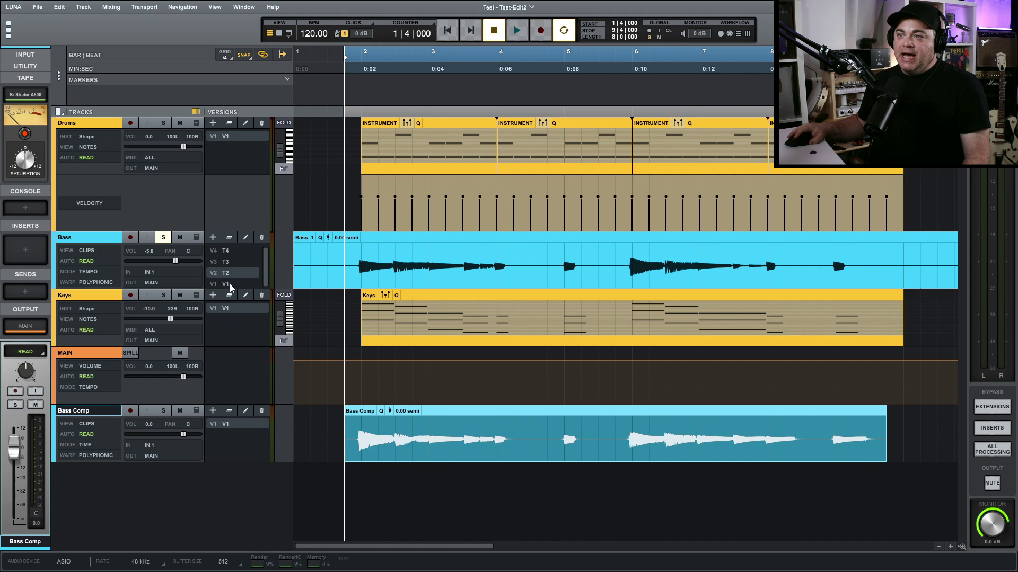
pyautogui.click(230, 284)
pyautogui.click(229, 249)
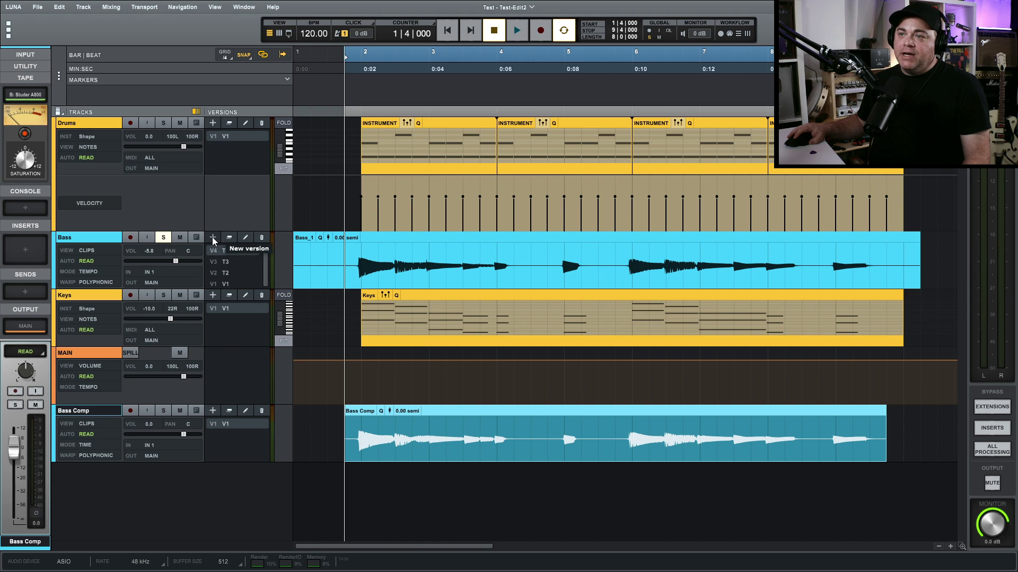
pyautogui.click(212, 237)
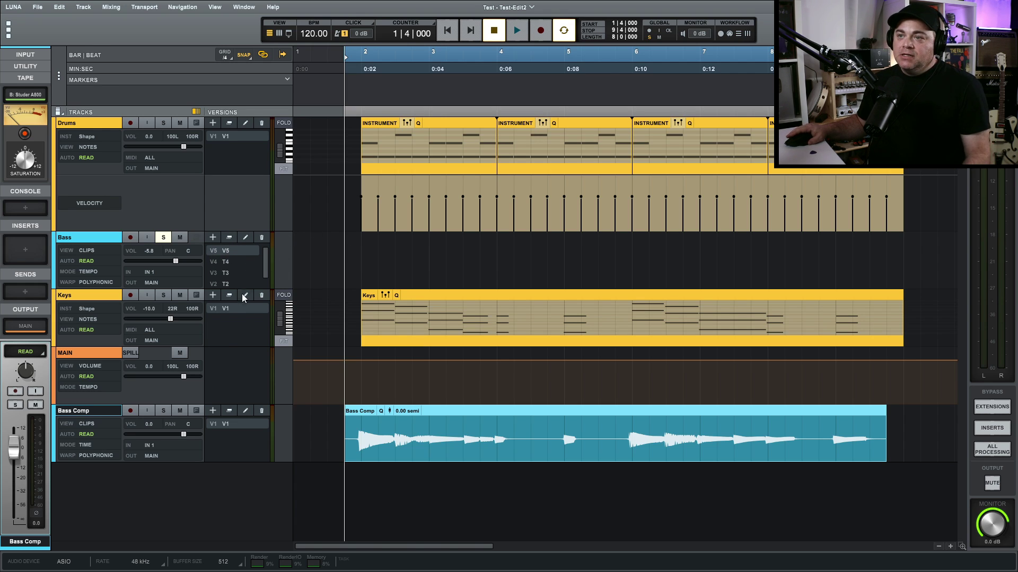
# Copy the Bass_1 range from 1|4 to bar 4 in V1 and paste it into V5.
pyautogui.scroll(-1, 232, 282)
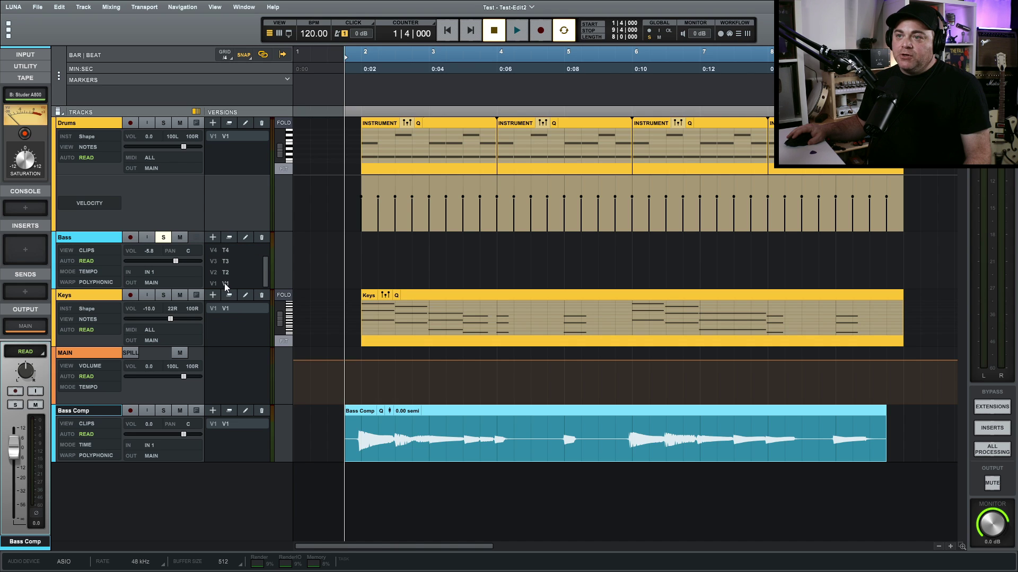
pyautogui.click(224, 283)
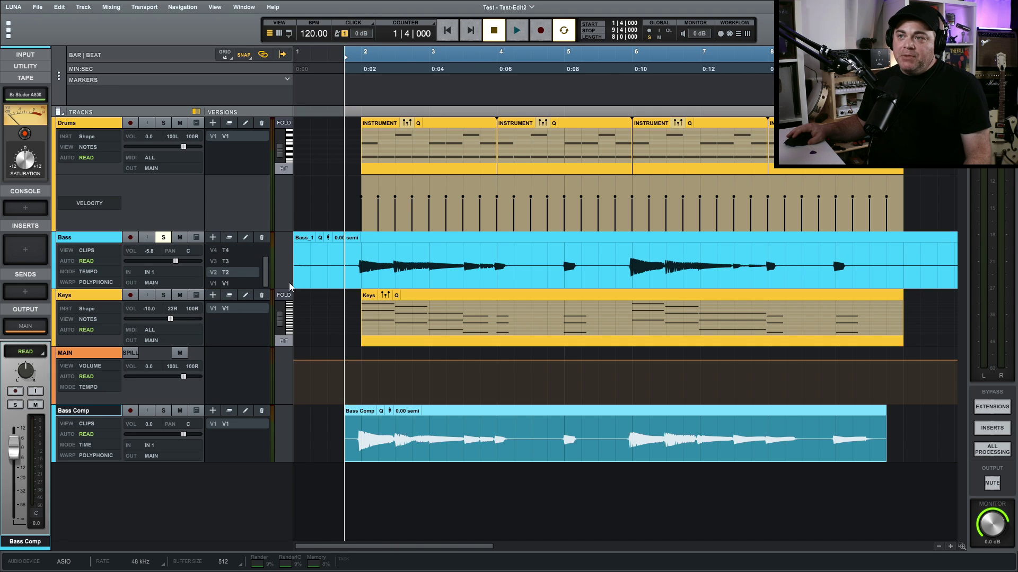
pyautogui.click(346, 261)
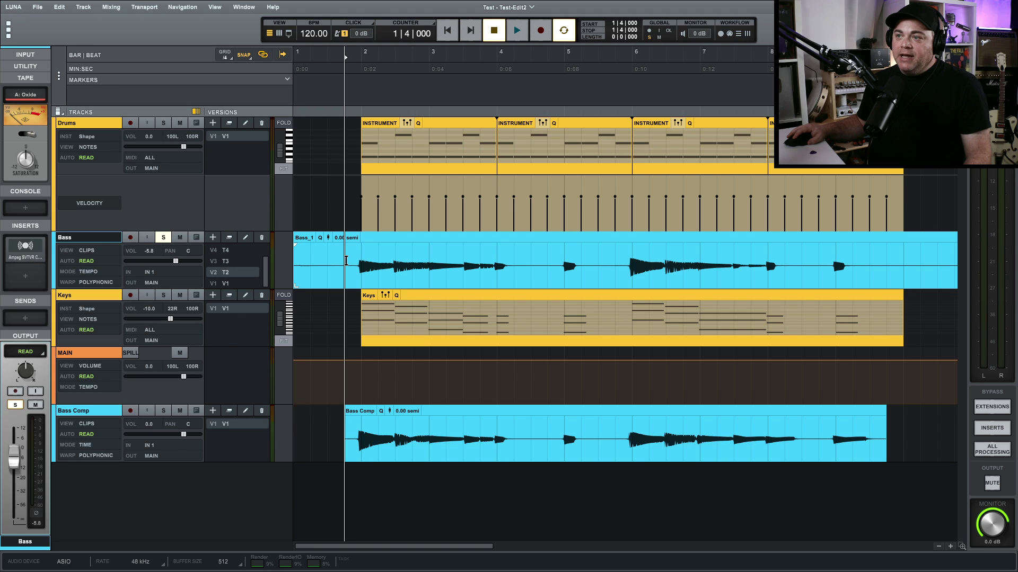
pyautogui.moveTo(352, 262); pyautogui.dragTo(512, 286)
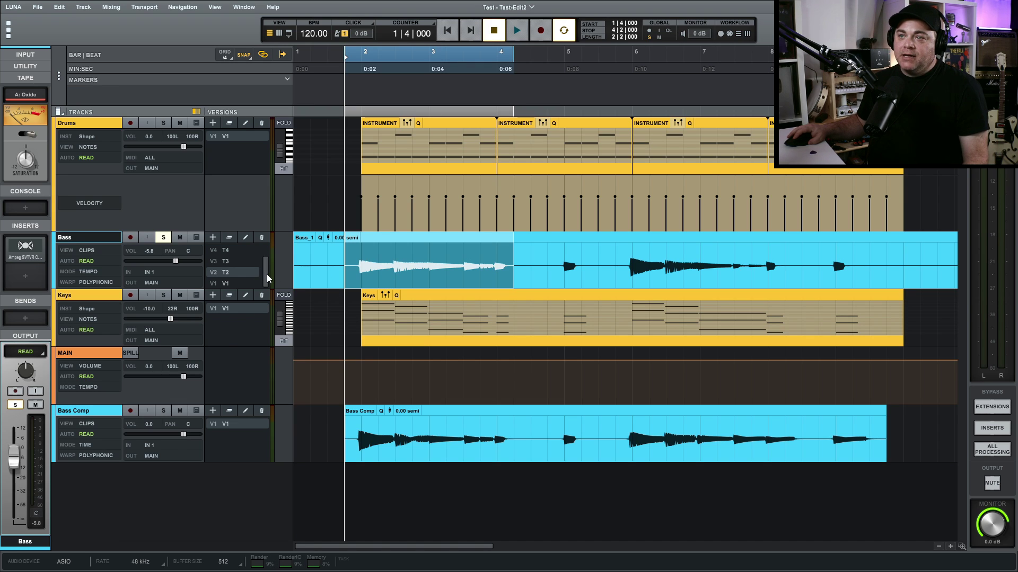
pyautogui.scroll(1, 266, 275)
pyautogui.click(218, 249)
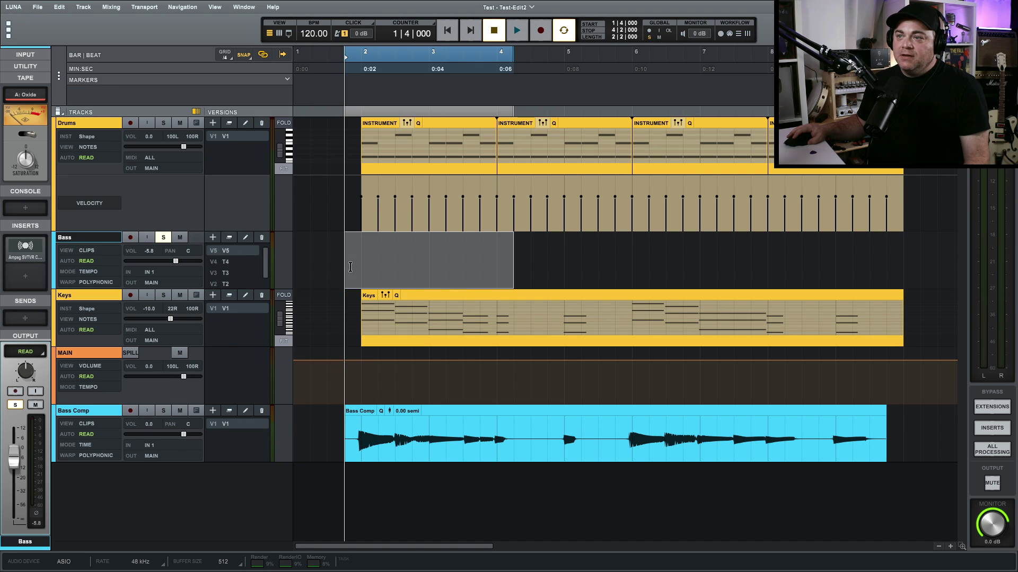
pyautogui.click(343, 269)
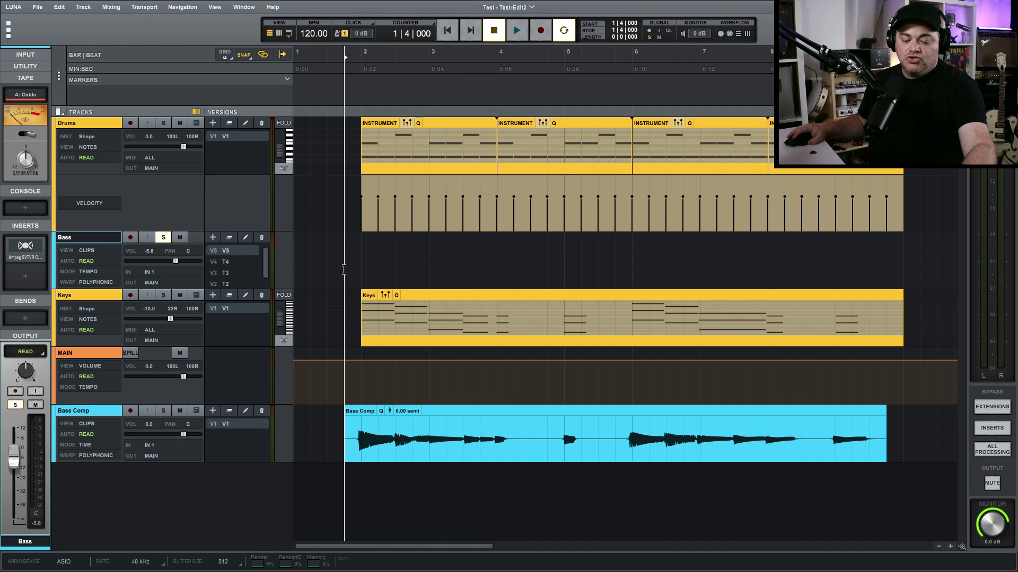
pyautogui.hotkey('ctrl', 'v')
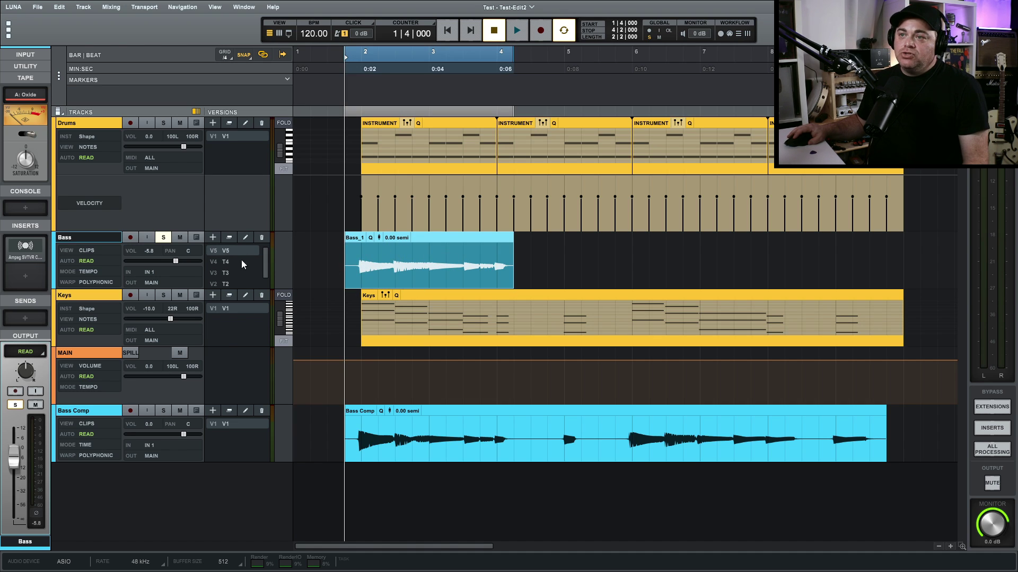
# Copy take V4's 4|4 to 9|4 section and paste it into version V5 at bar 4|4.
pyautogui.click(228, 263)
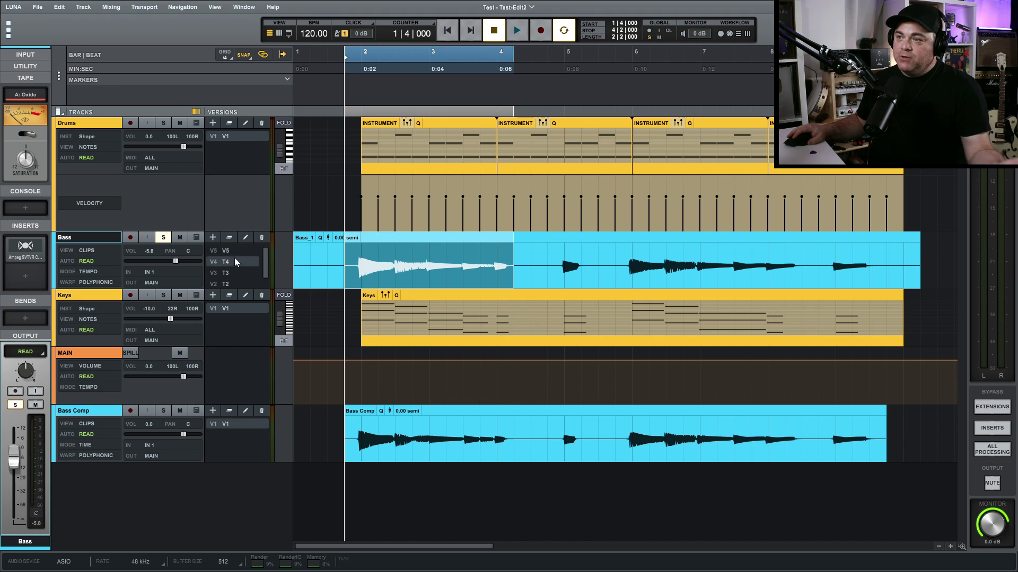
pyautogui.click(546, 261)
pyautogui.moveTo(545, 259); pyautogui.dragTo(886, 262)
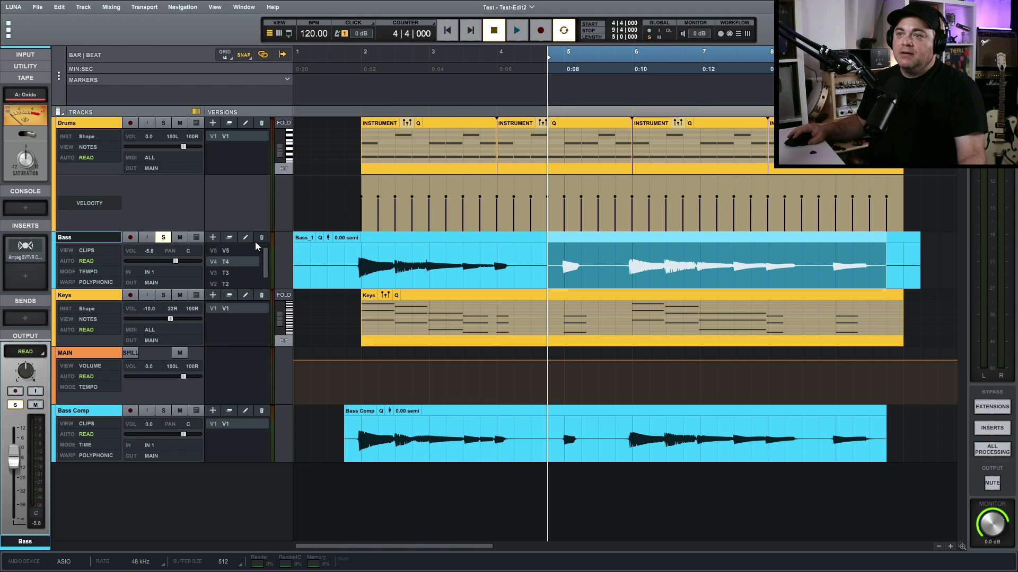
pyautogui.click(225, 251)
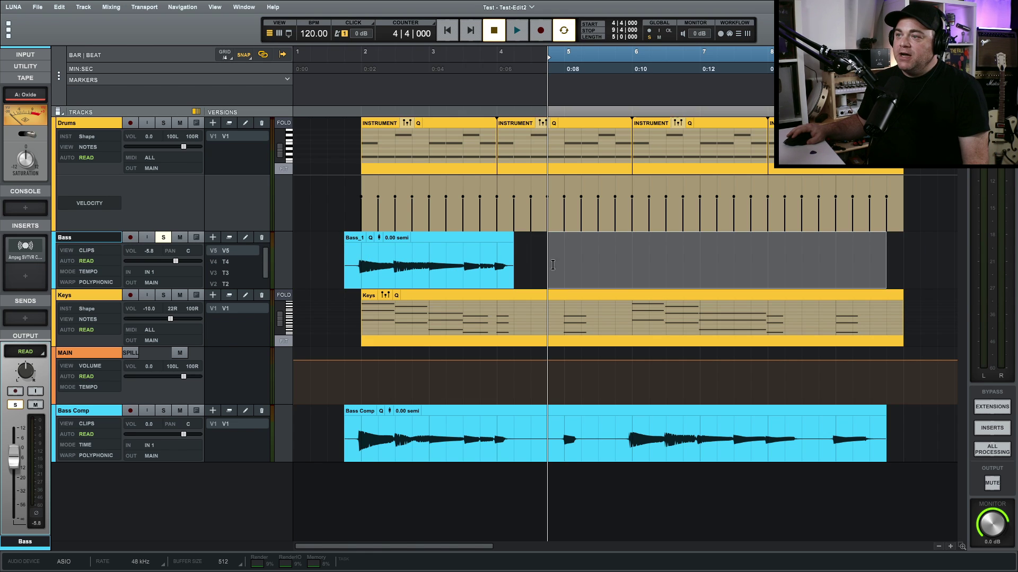
pyautogui.click(548, 263)
pyautogui.hotkey('ctrl', 'v')
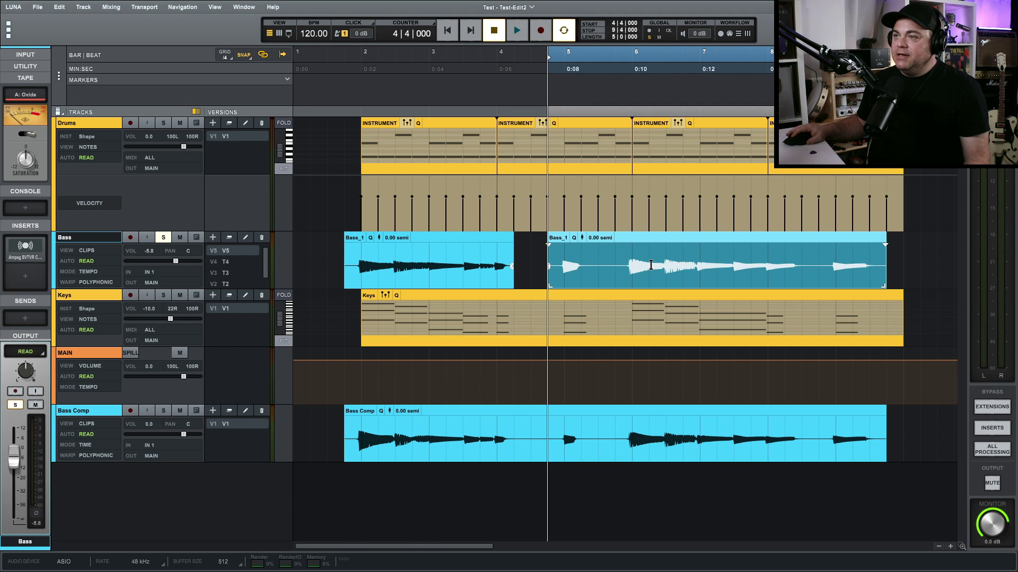
pyautogui.click(509, 249)
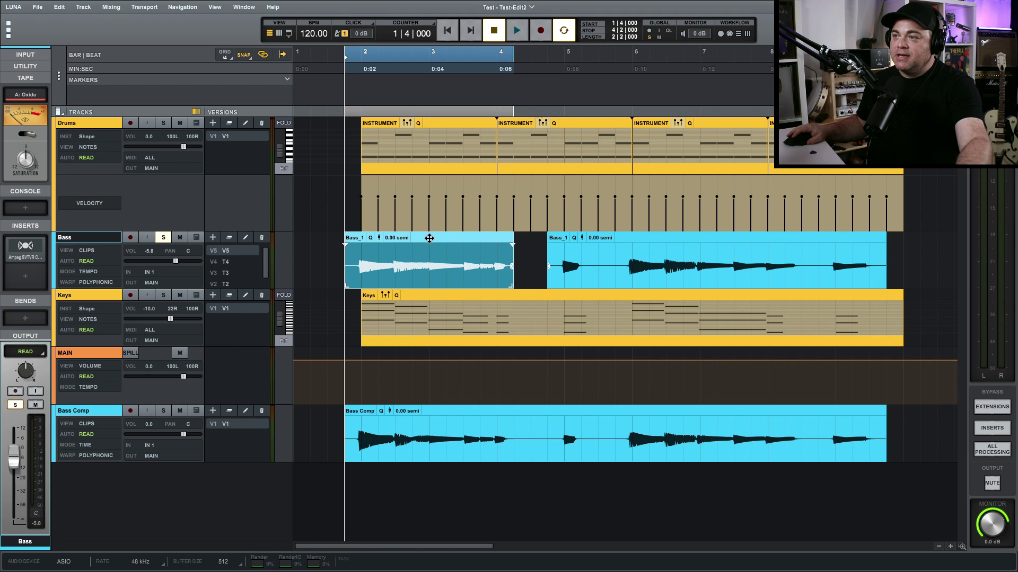
# Consolidate both Bass_1 clips in version V5 into a single Bass clip.
pyautogui.keyDown('shift'); pyautogui.click(707, 241); pyautogui.keyUp('shift')
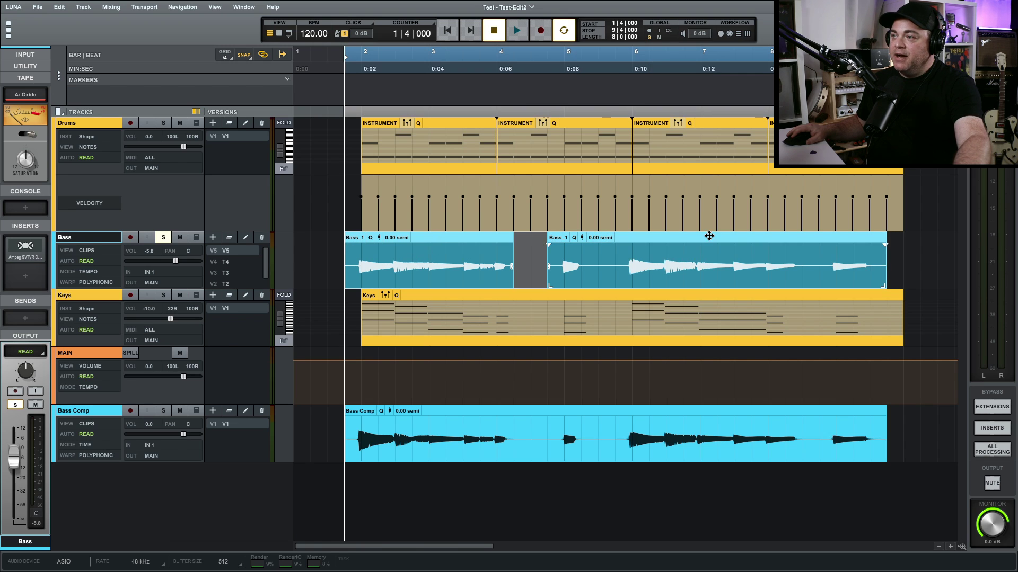
pyautogui.rightClick(640, 241)
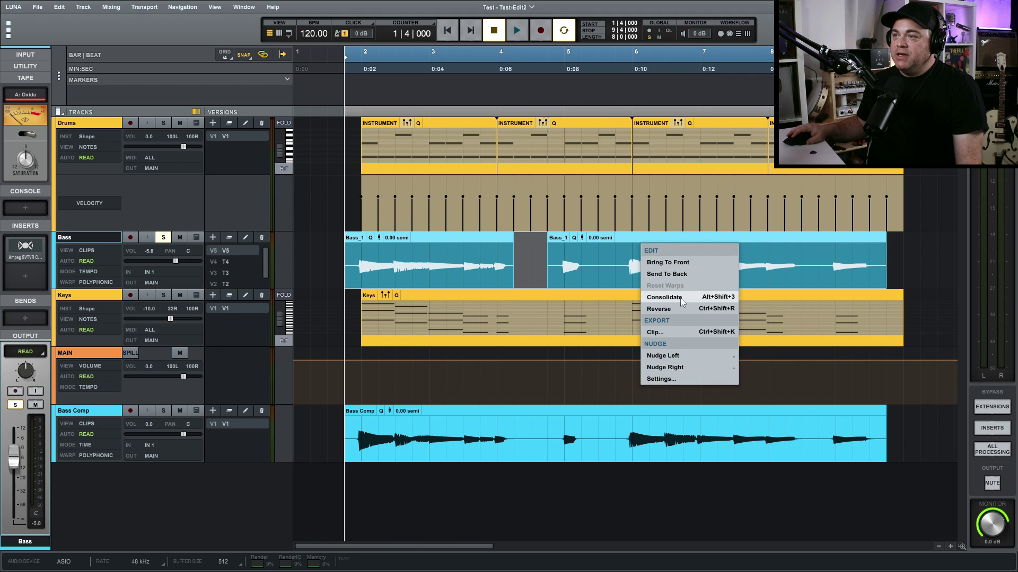
pyautogui.click(665, 297)
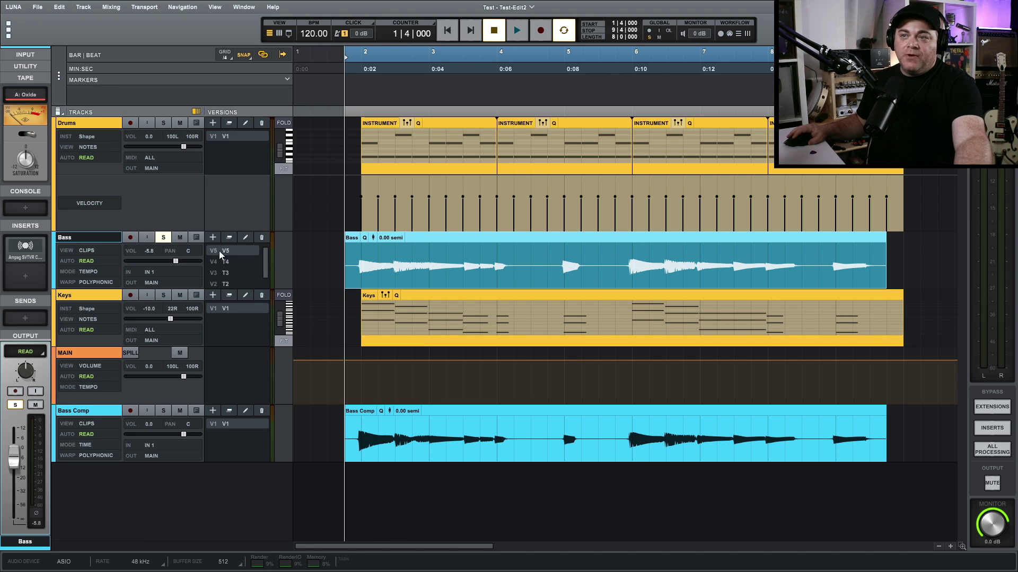
pyautogui.click(245, 238)
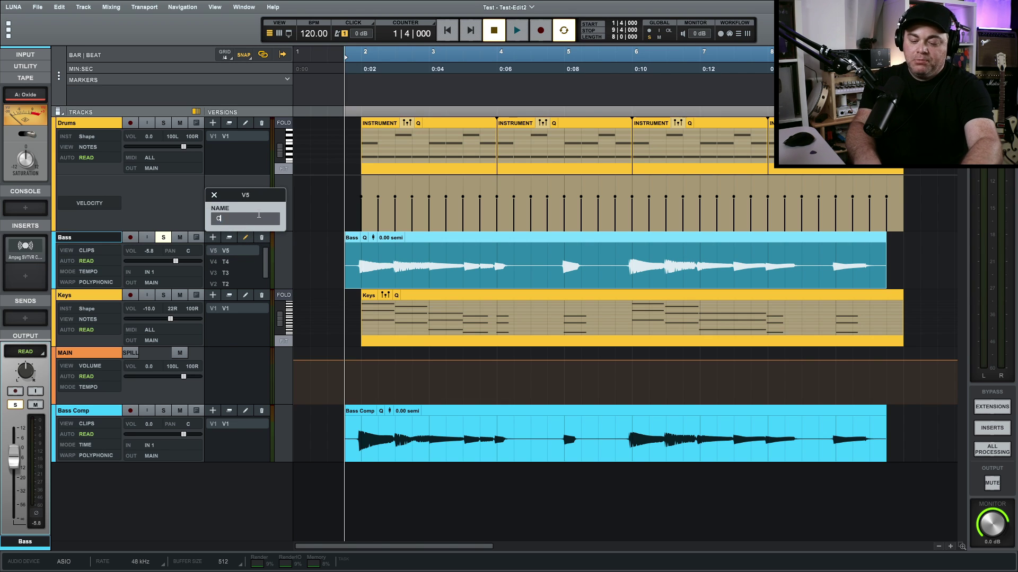
# Rename version V5 to 'Comp', then switch the Bass track to take V4 T4.
pyautogui.write('Comp')
pyautogui.press('Return')
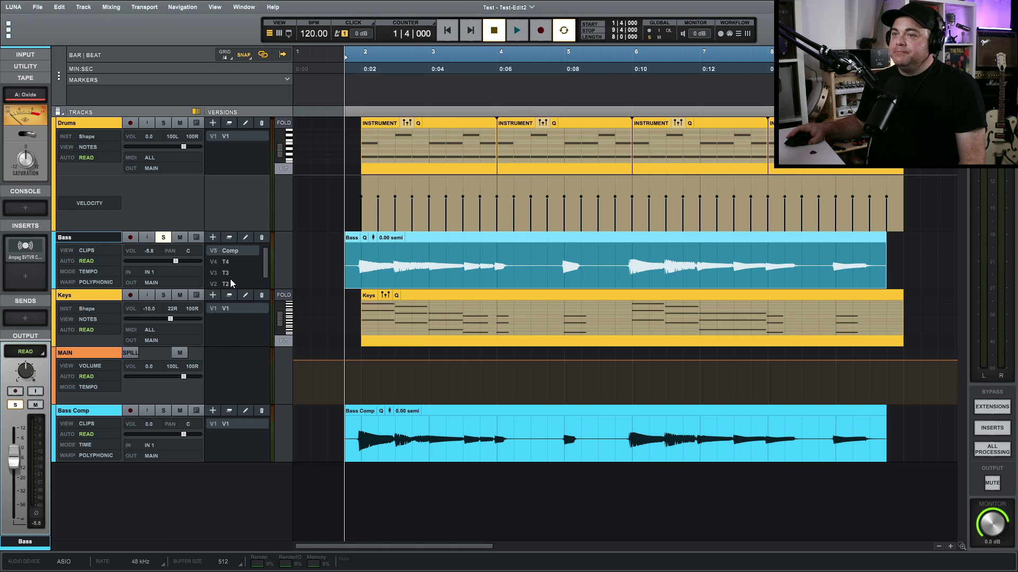
pyautogui.scroll(-1, 230, 278)
pyautogui.click(232, 262)
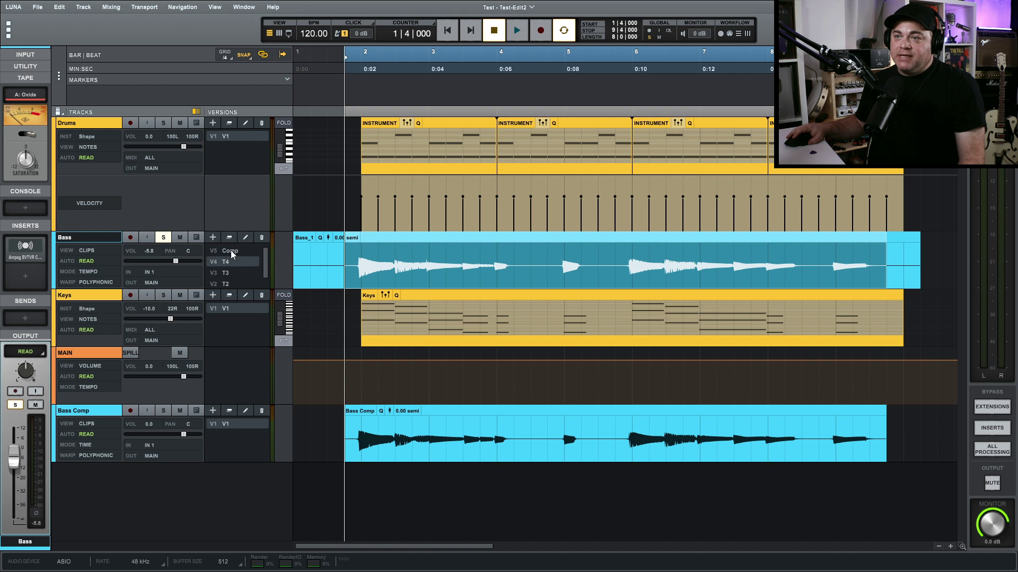